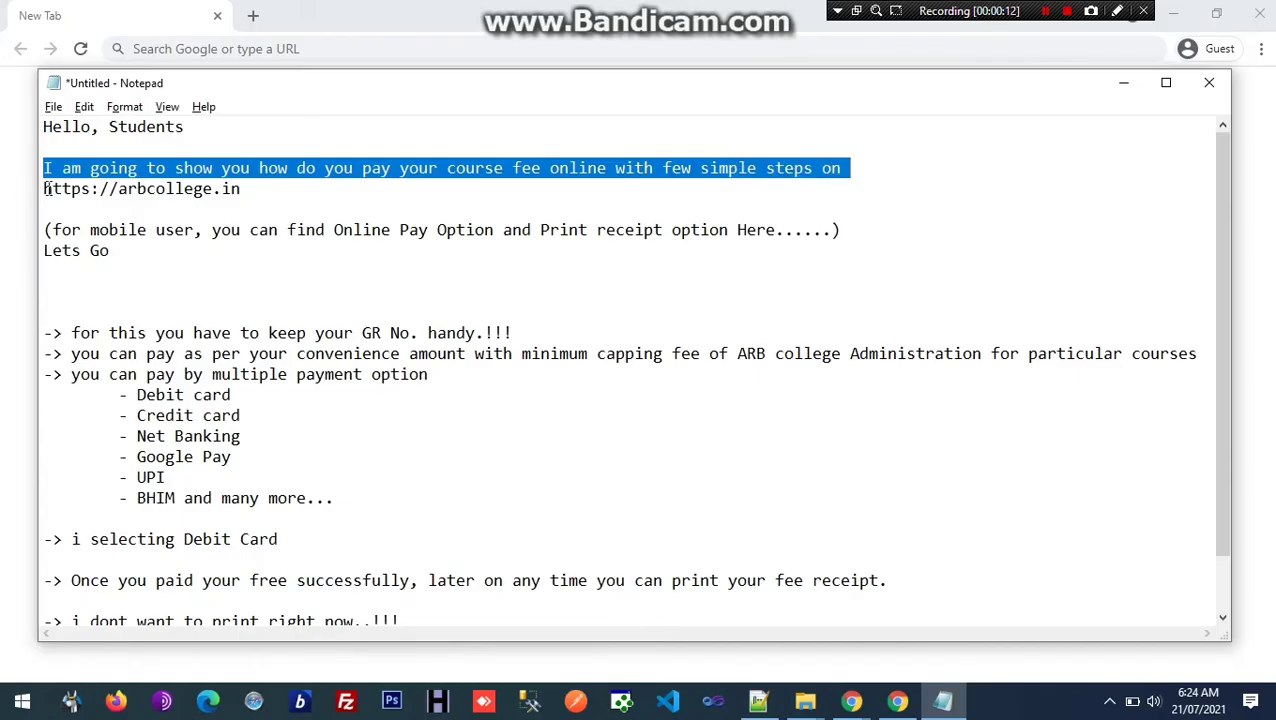
left_click_drag(47, 189, 242, 187)
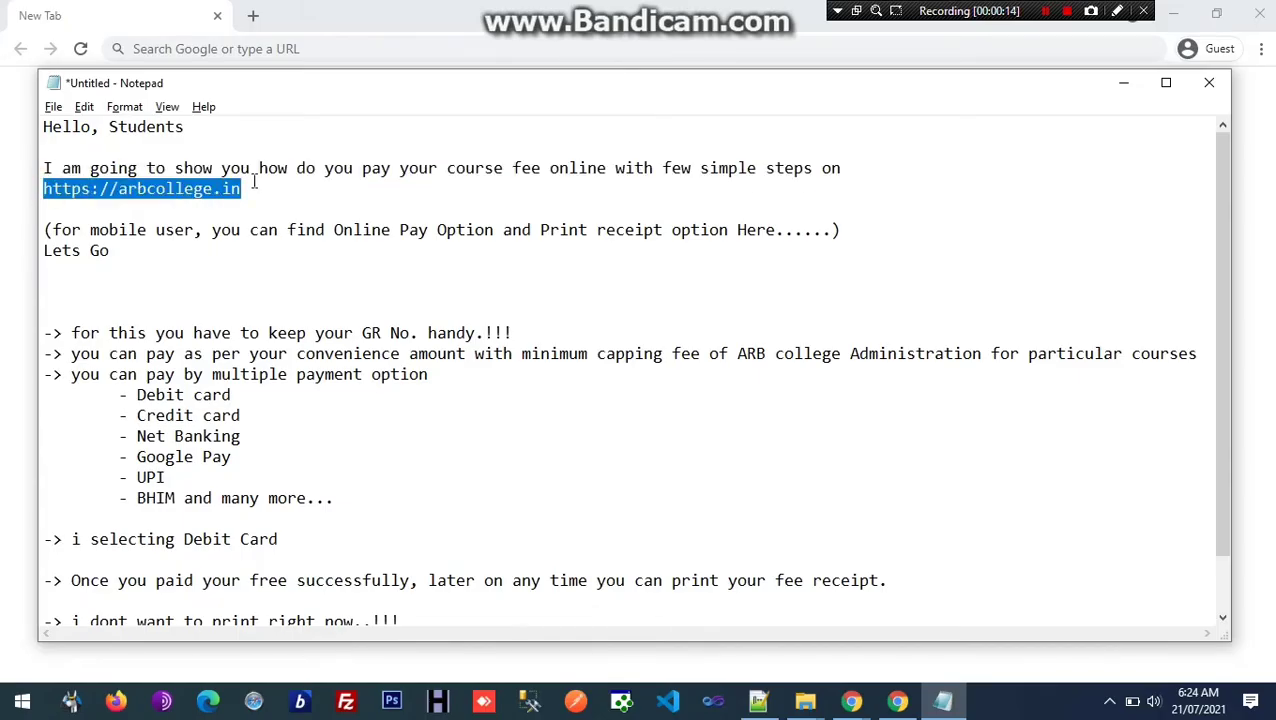
left_click(178, 15)
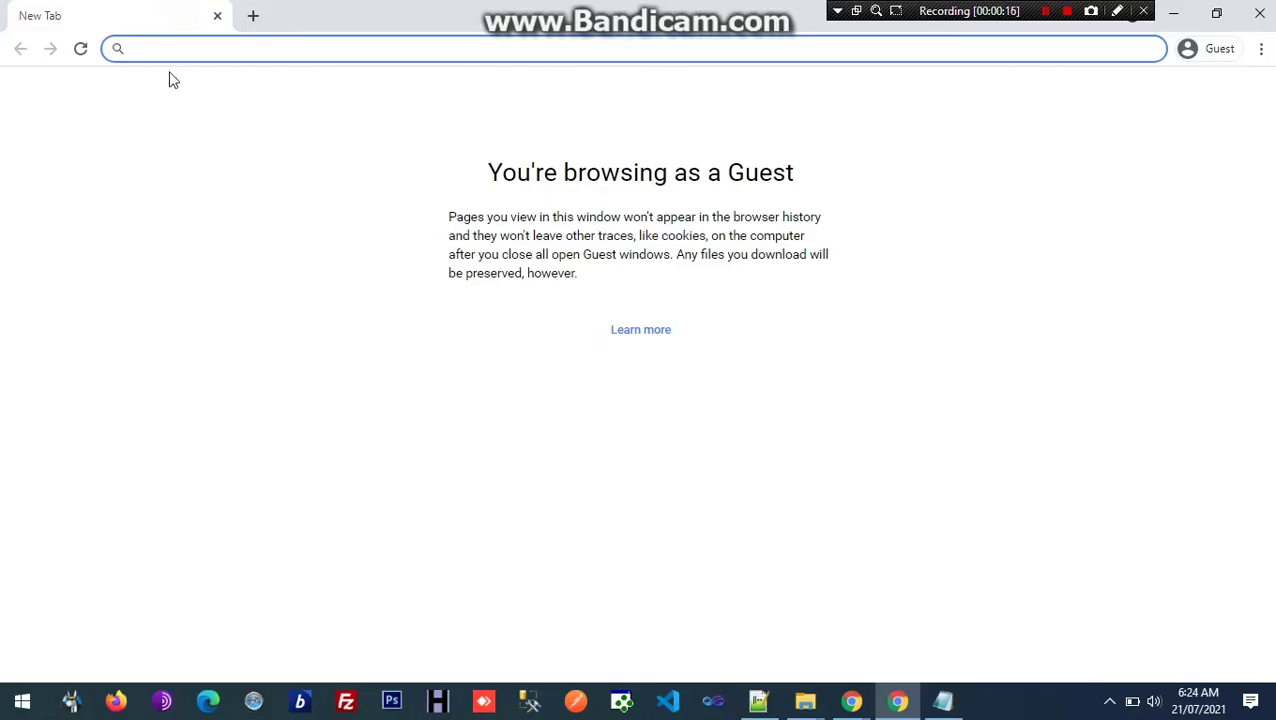
Step: Load arbcollege.in and open Students > Digital Payment, scrolling down to the GR No field
type("arbcolle")
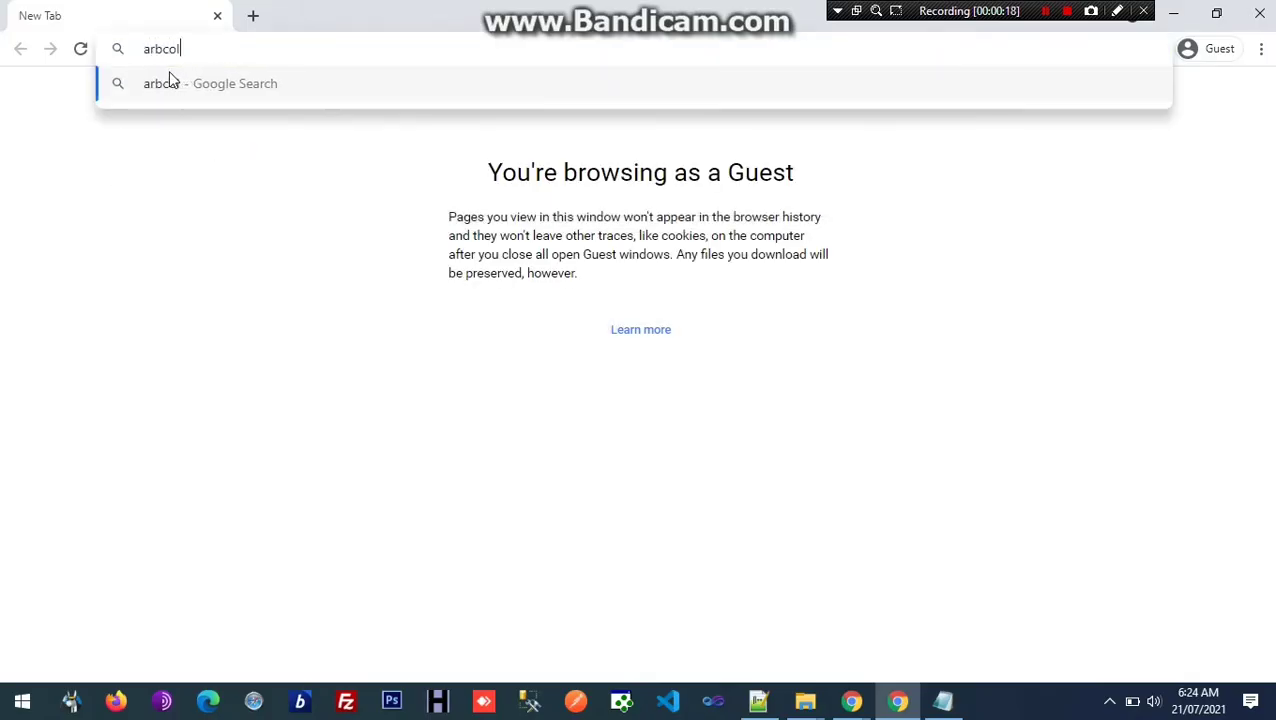
type("ge.in")
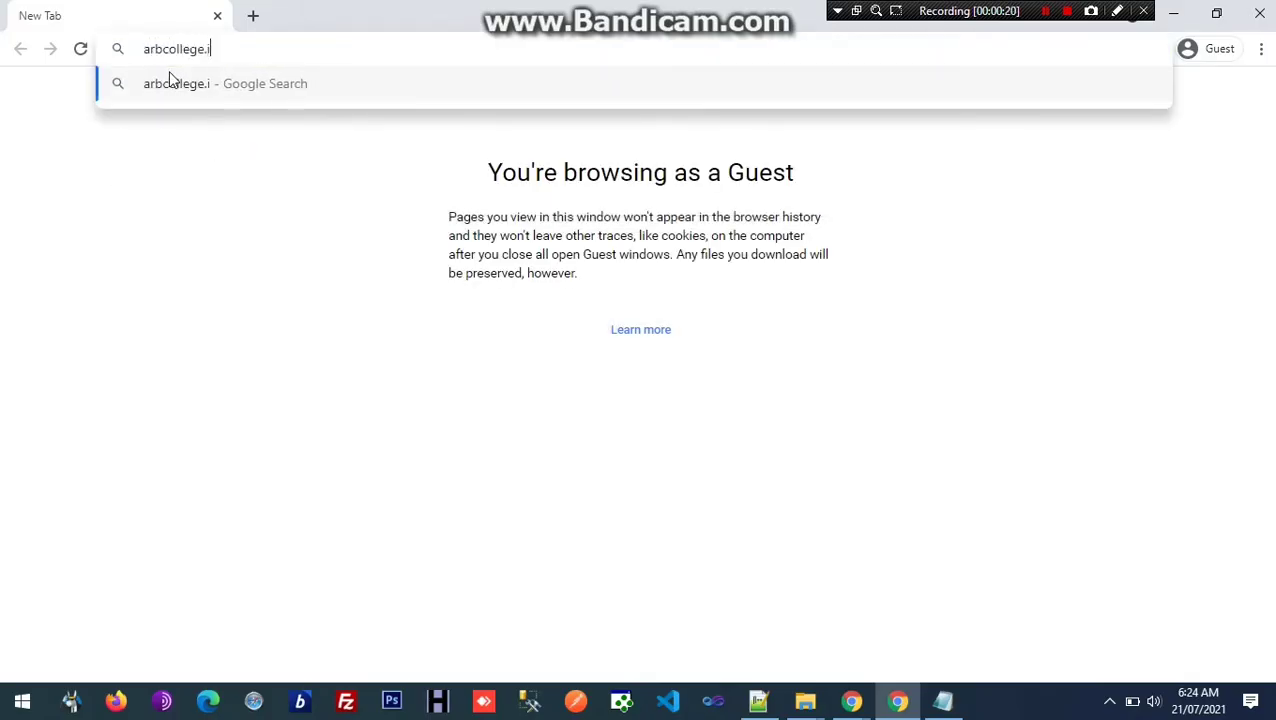
key("Return")
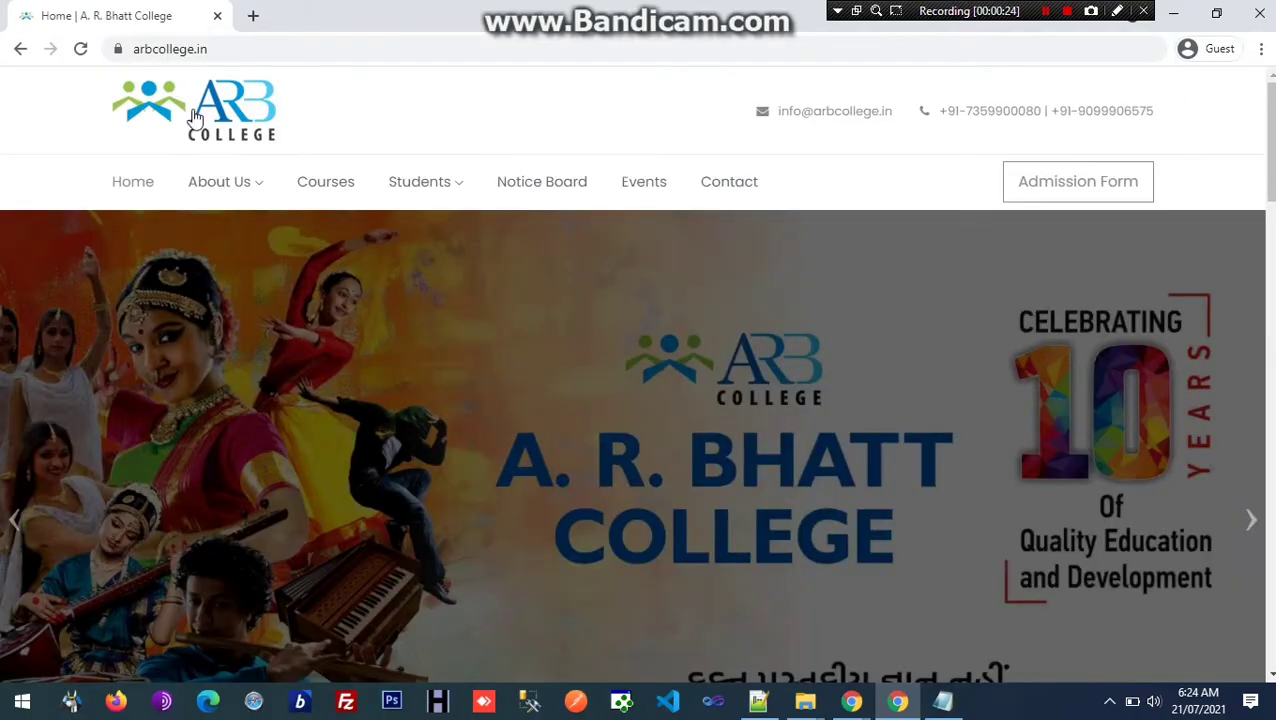
scroll(610, 248, "down", 1)
scroll(609, 252, "up", 1)
mouse_move(419, 191)
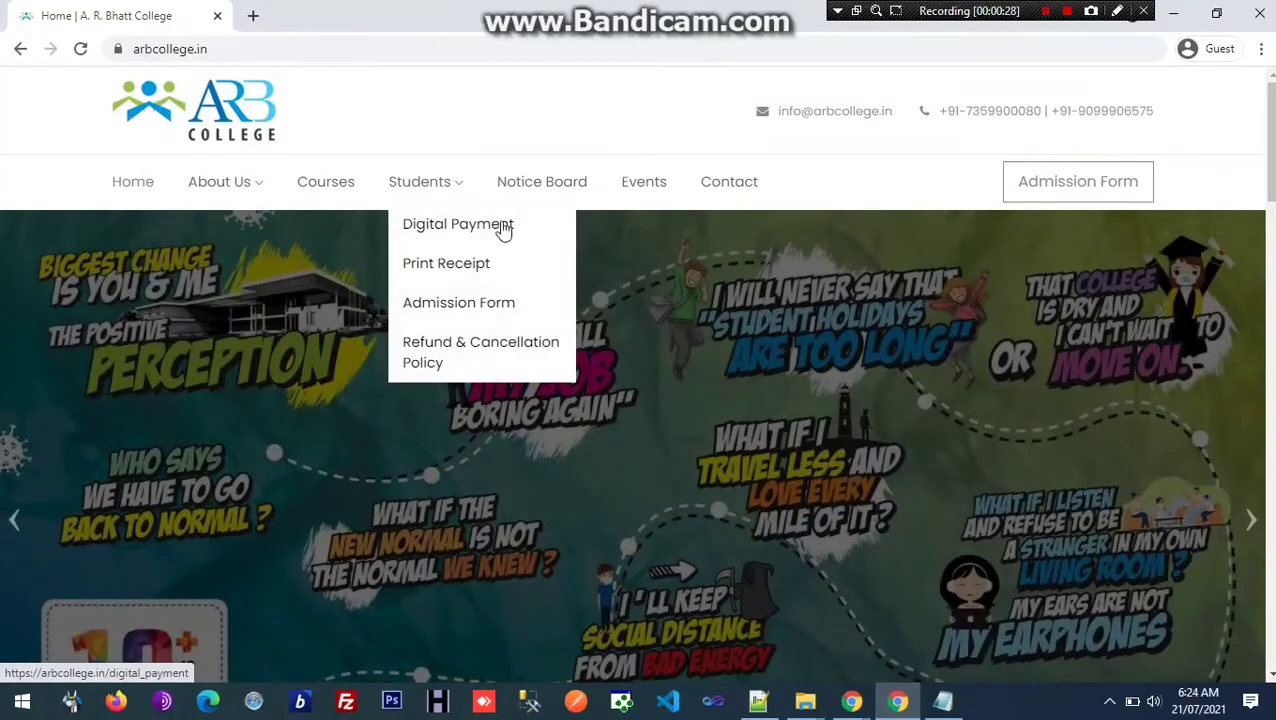
left_click(447, 231)
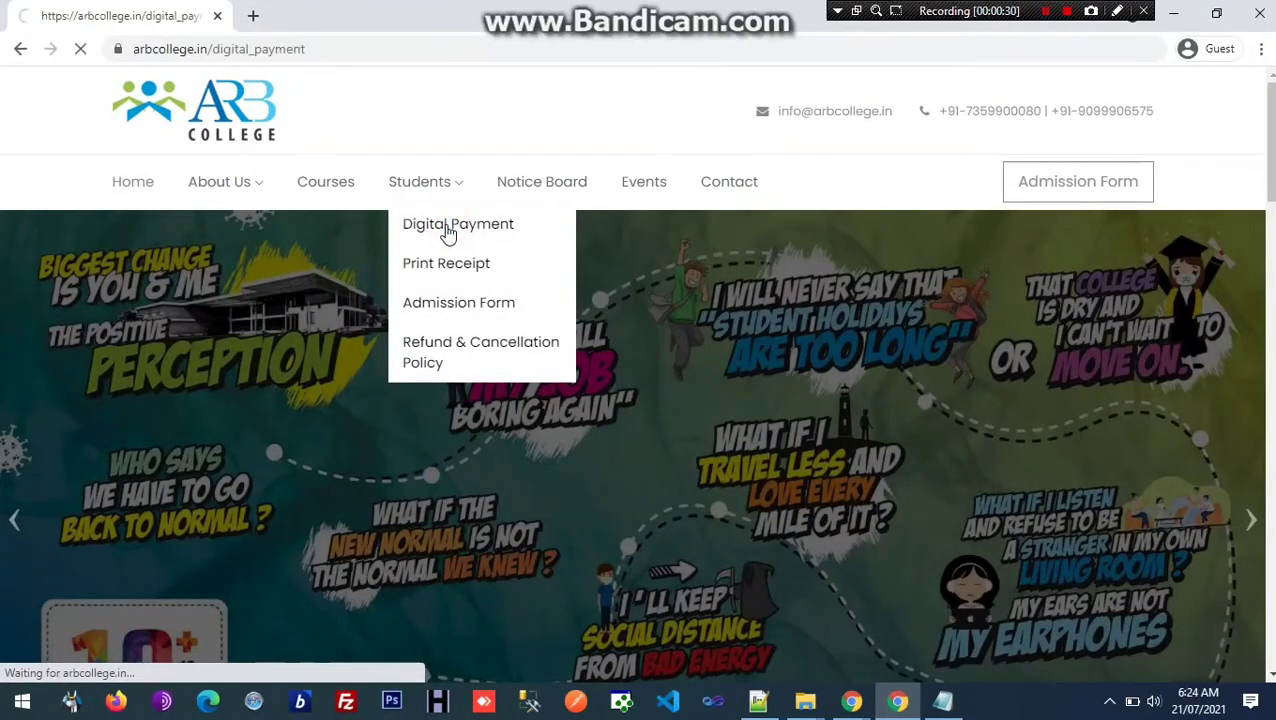
scroll(457, 330, "down", 2)
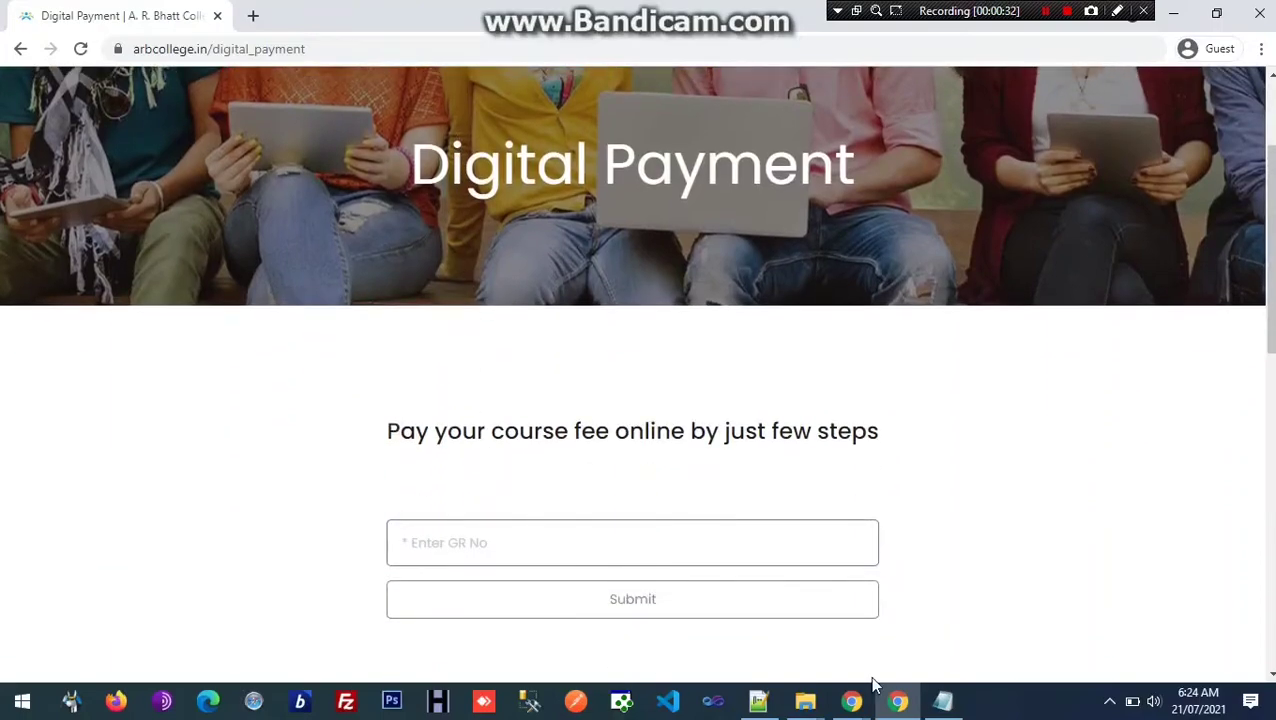
left_click(943, 700)
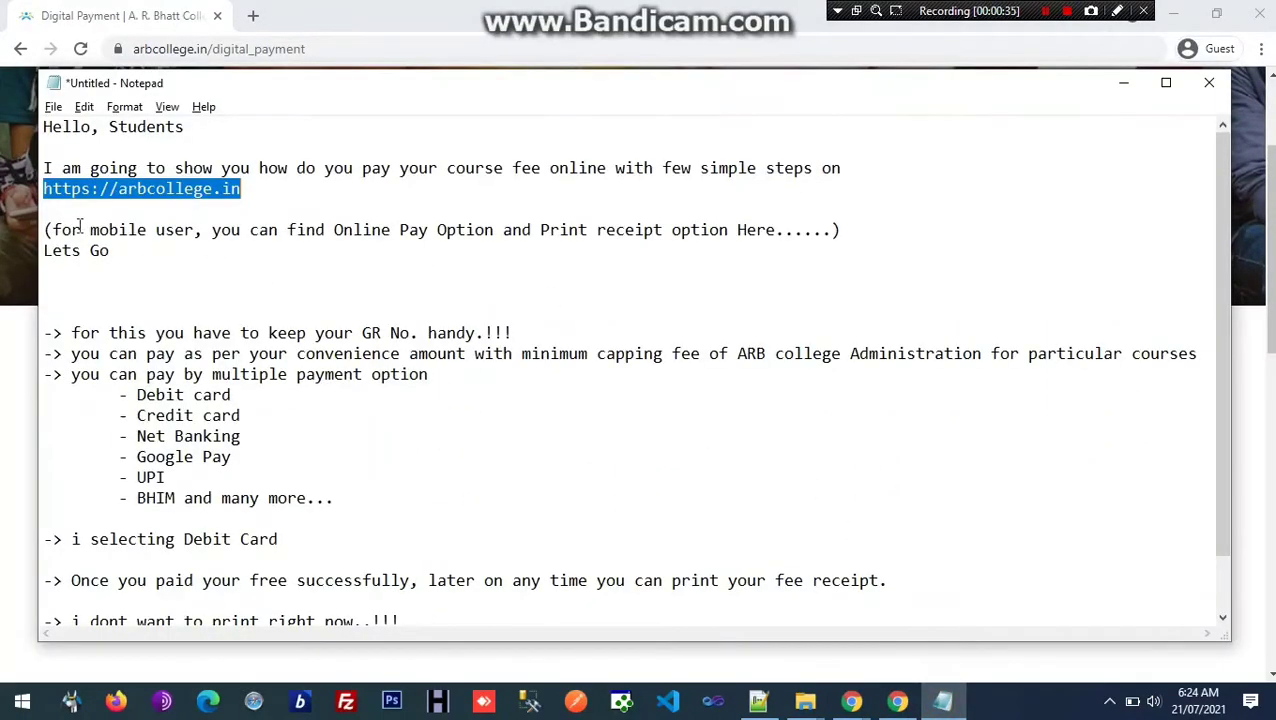
left_click_drag(52, 230, 818, 230)
left_click(145, 8)
right_click(191, 345)
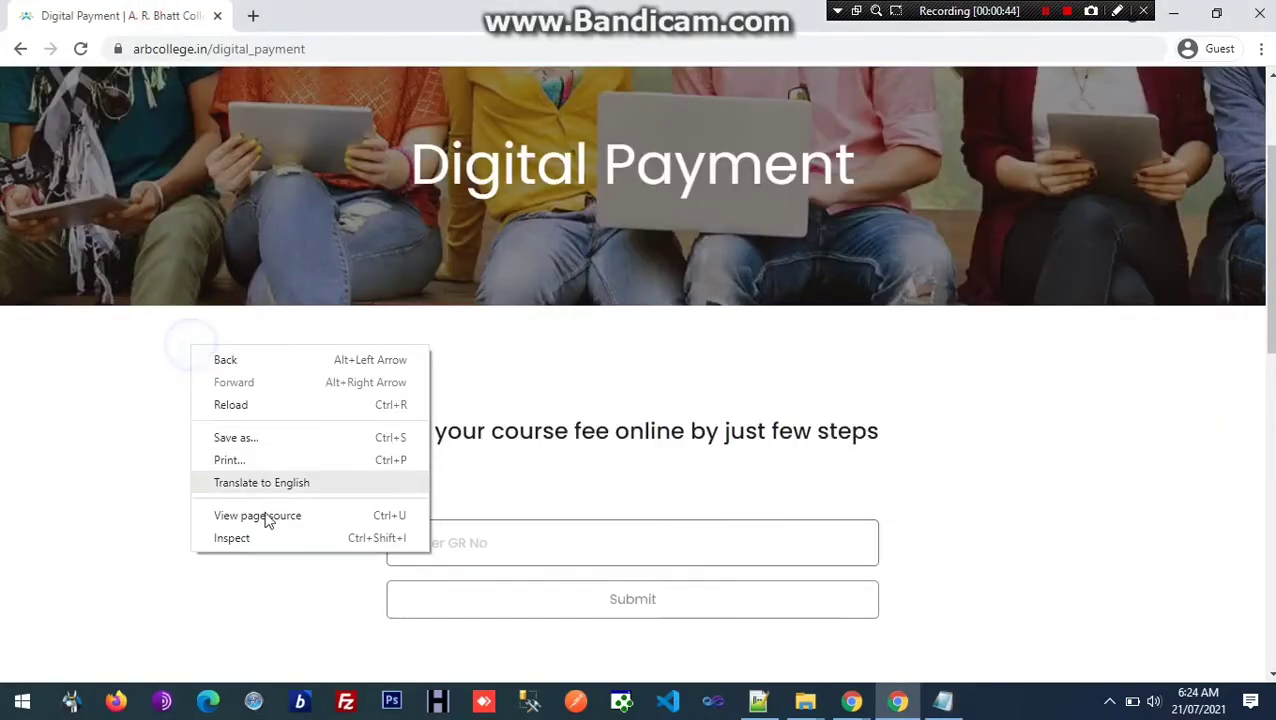
left_click(265, 544)
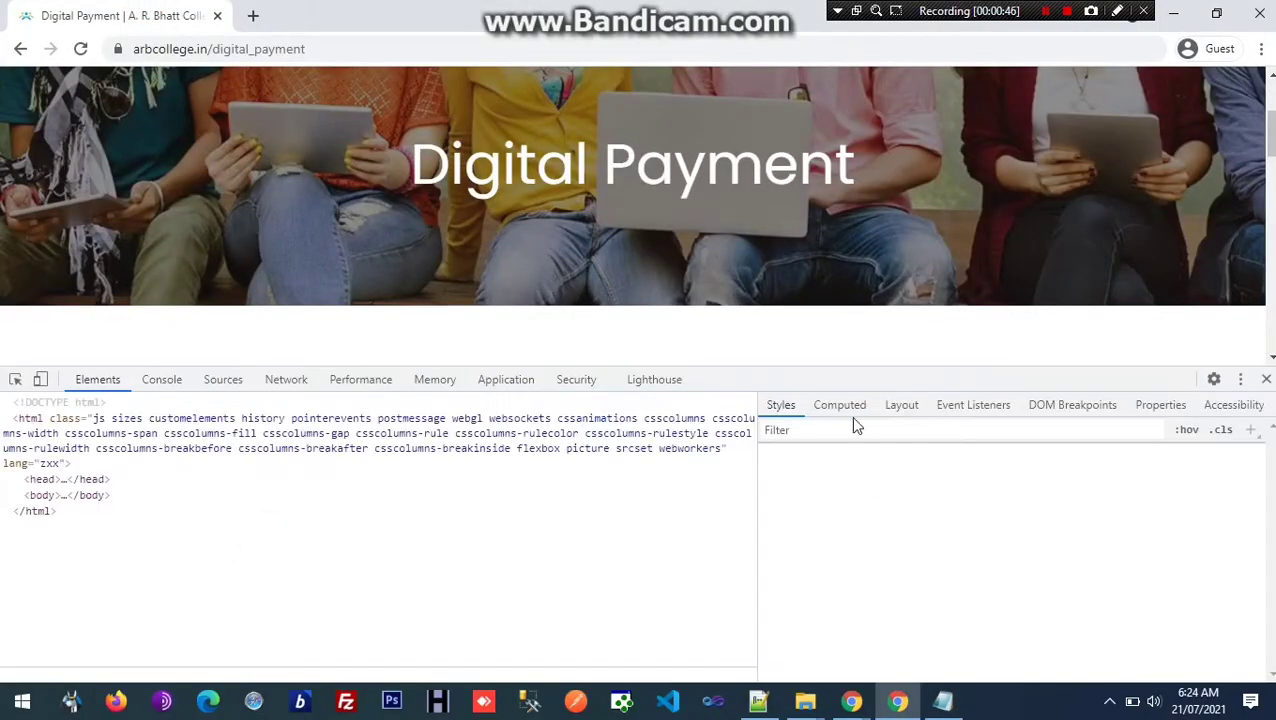
left_click_drag(842, 377, 815, 628)
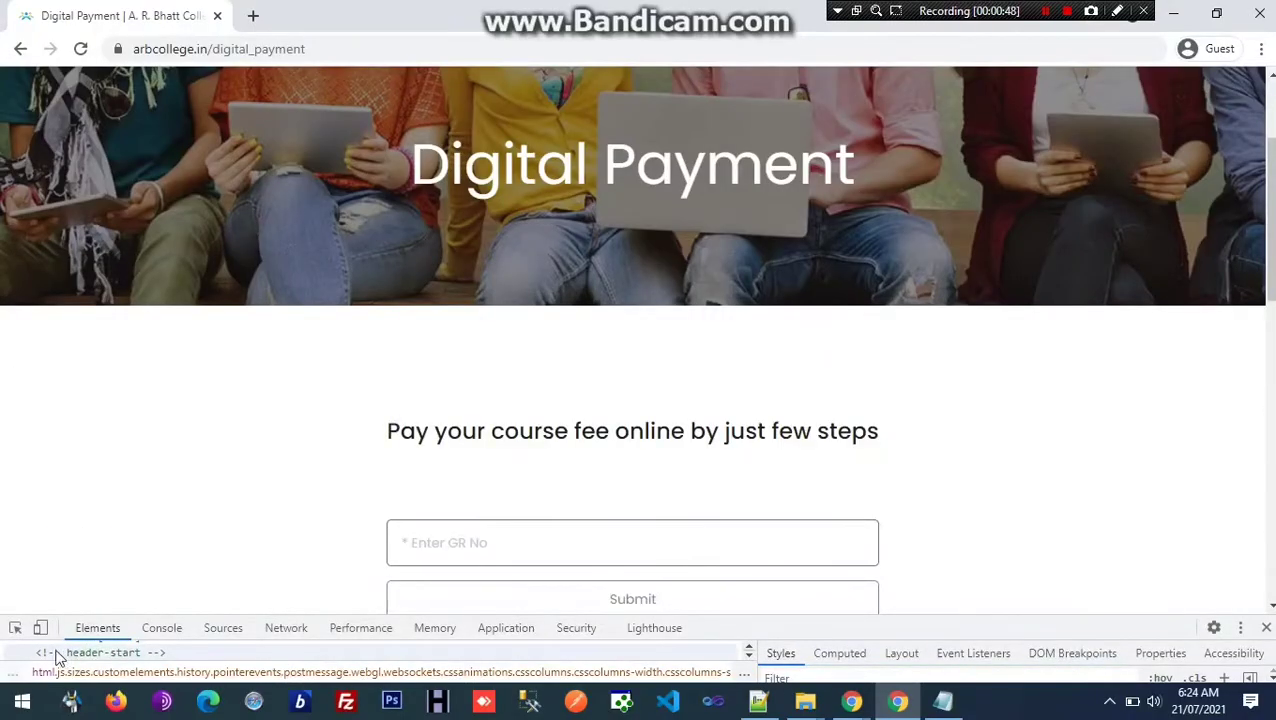
left_click(41, 630)
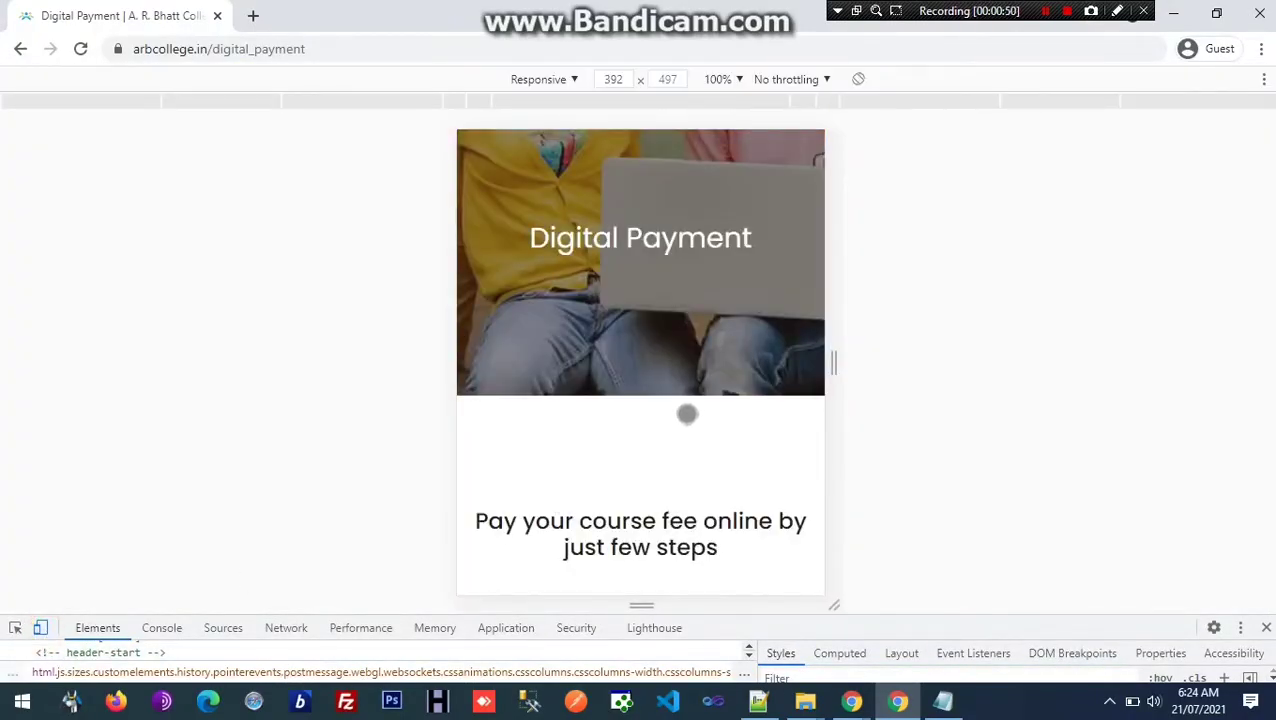
left_click(595, 178)
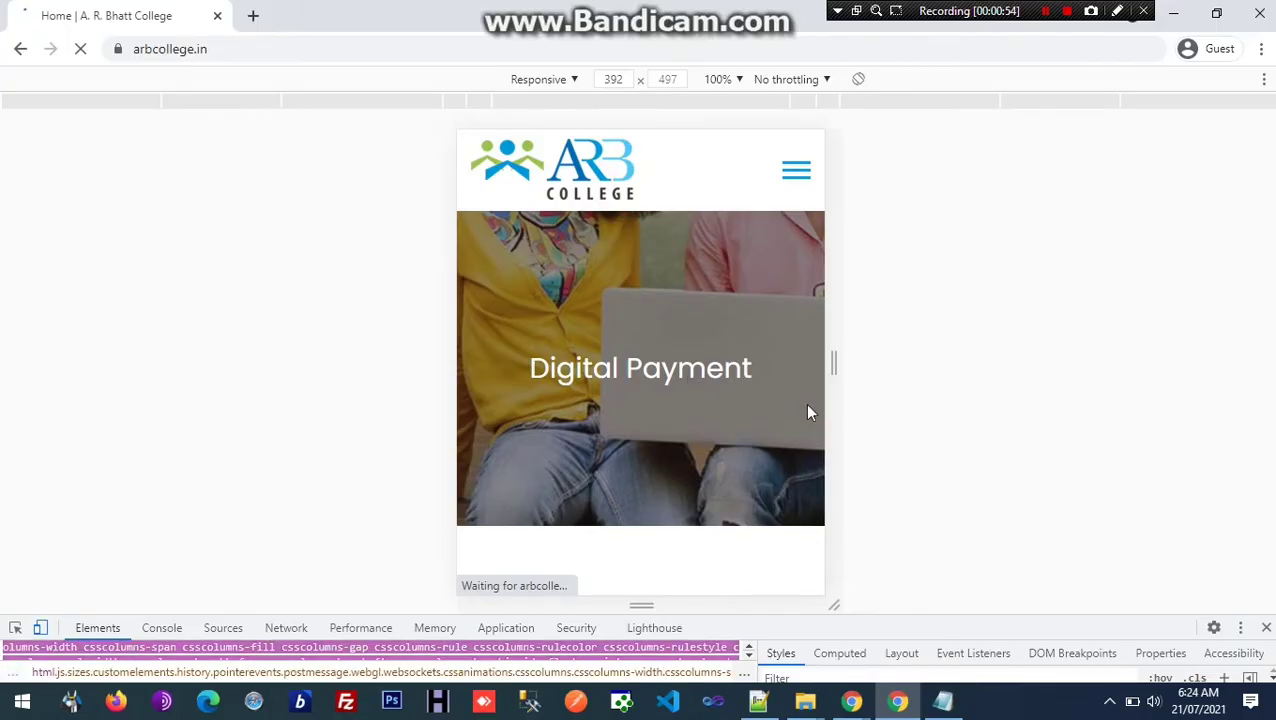
scroll(668, 448, "down", 1)
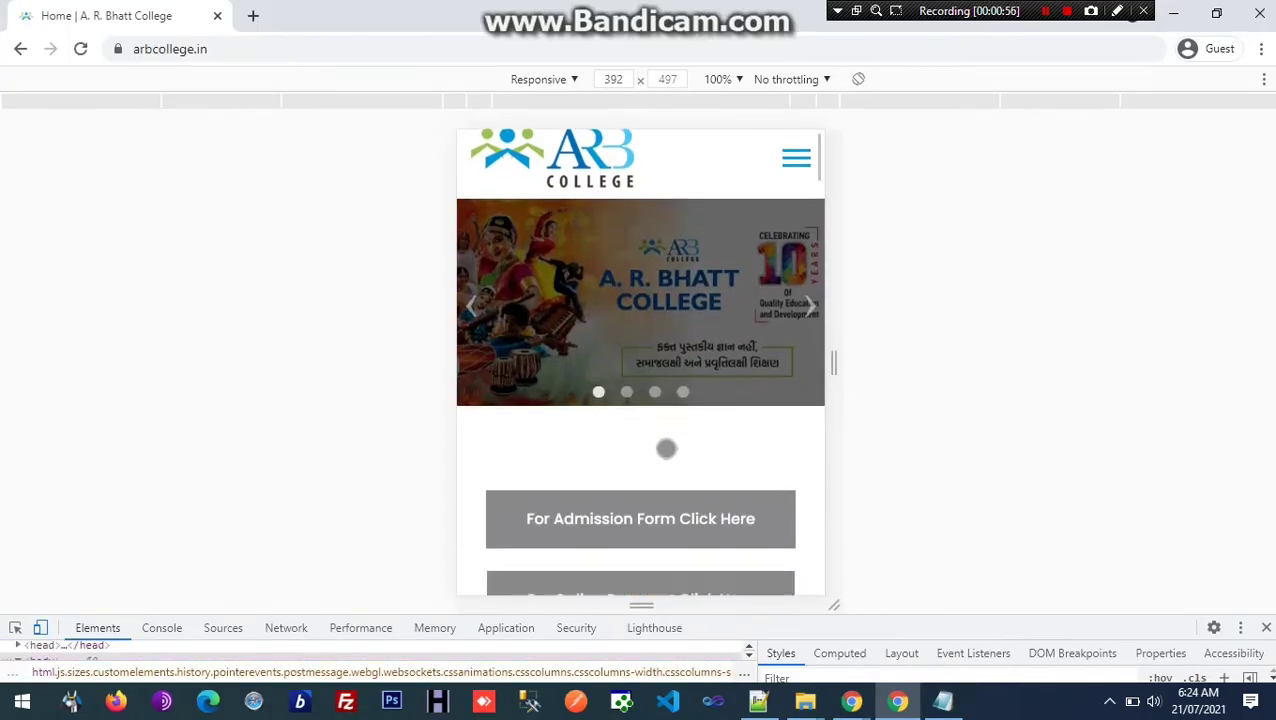
scroll(683, 436, "down", 2)
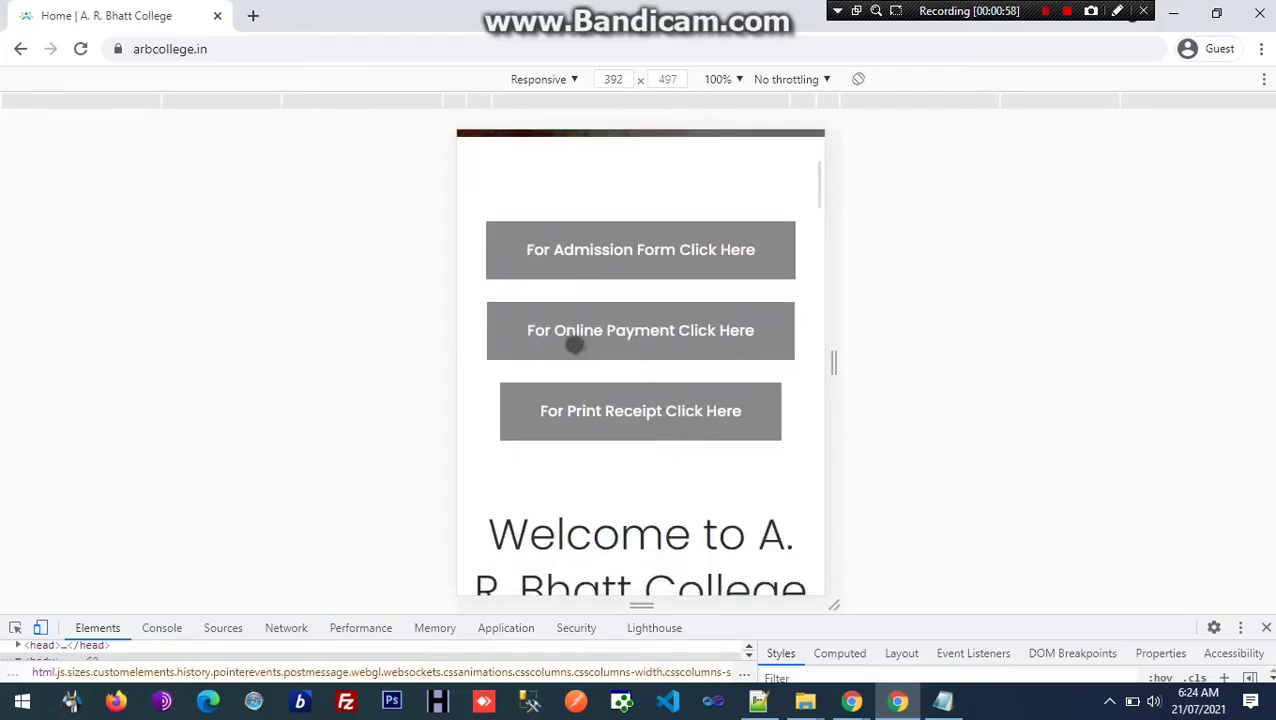
left_click_drag(612, 345, 616, 530)
scroll(612, 522, "down", 1)
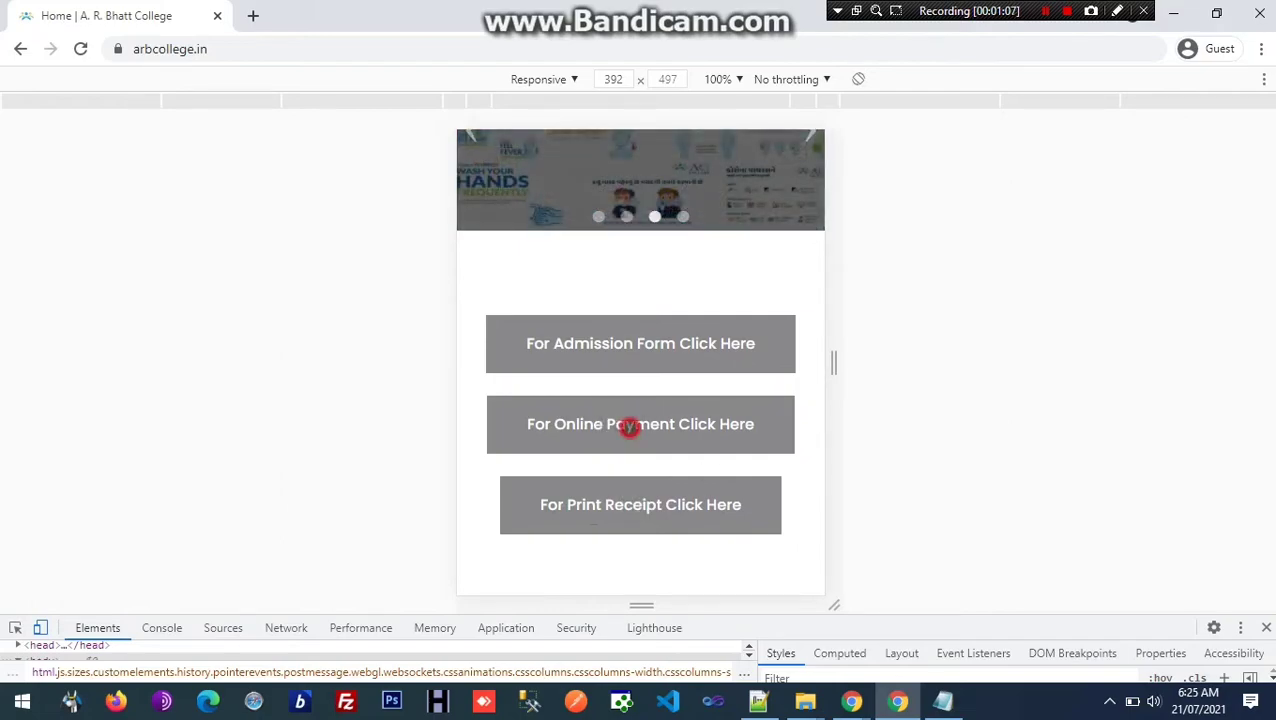
left_click(629, 426)
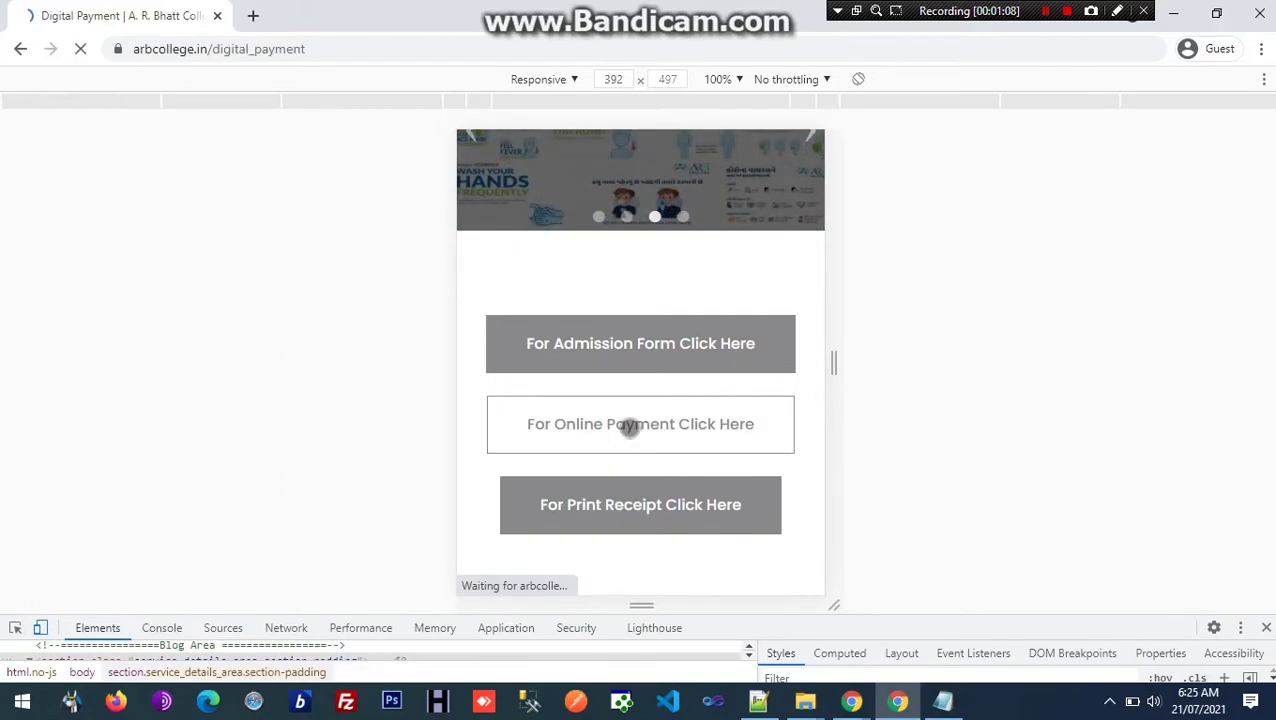
scroll(630, 427, "down", 4)
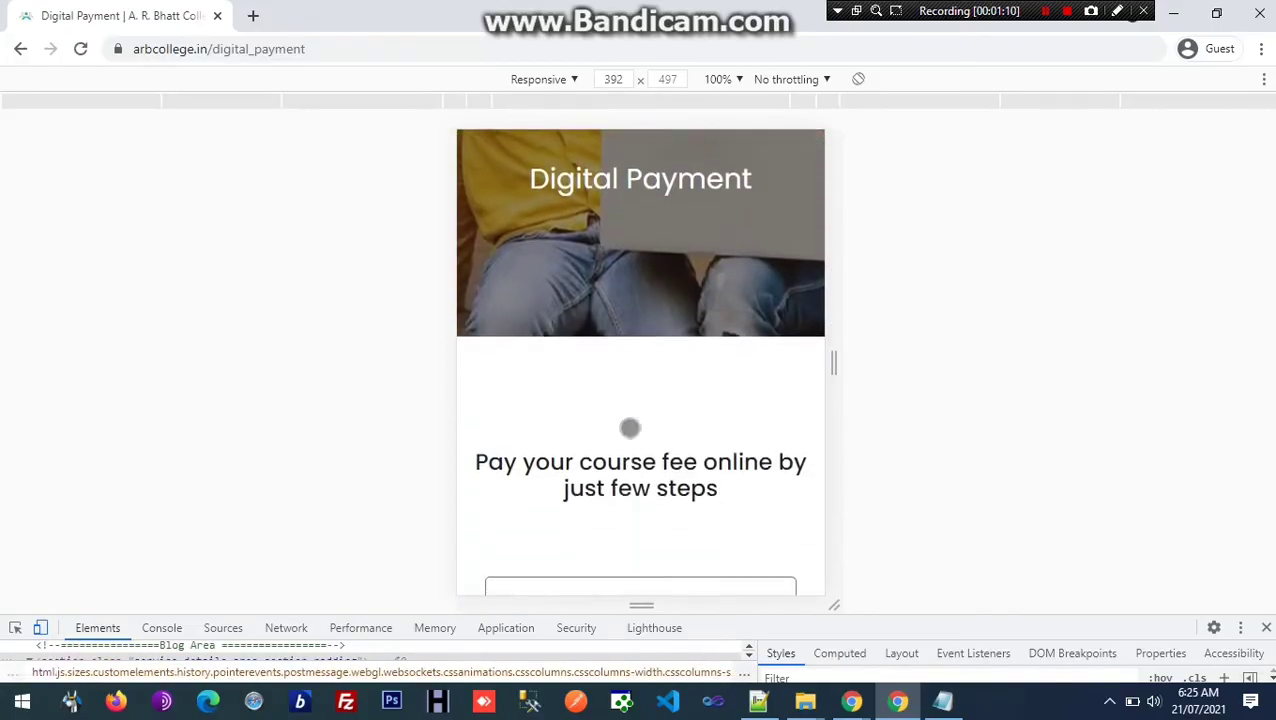
scroll(630, 427, "down", 1)
scroll(607, 418, "up", 2)
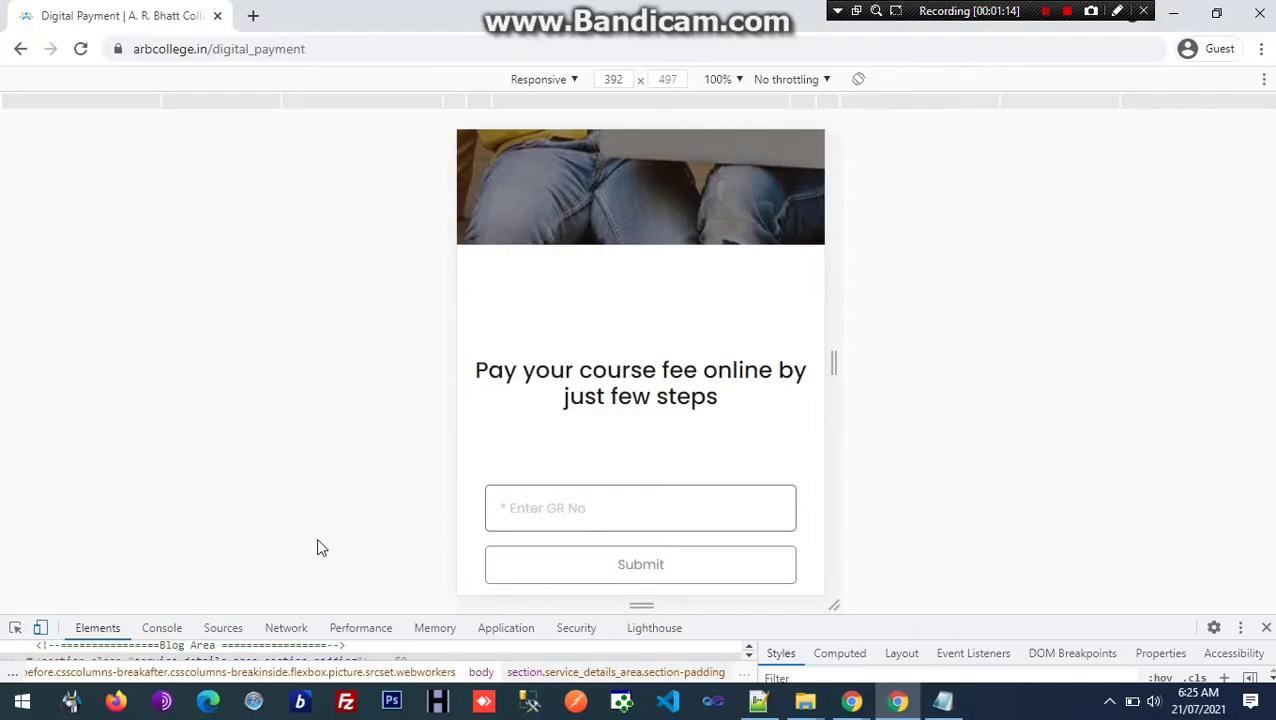
left_click(40, 627)
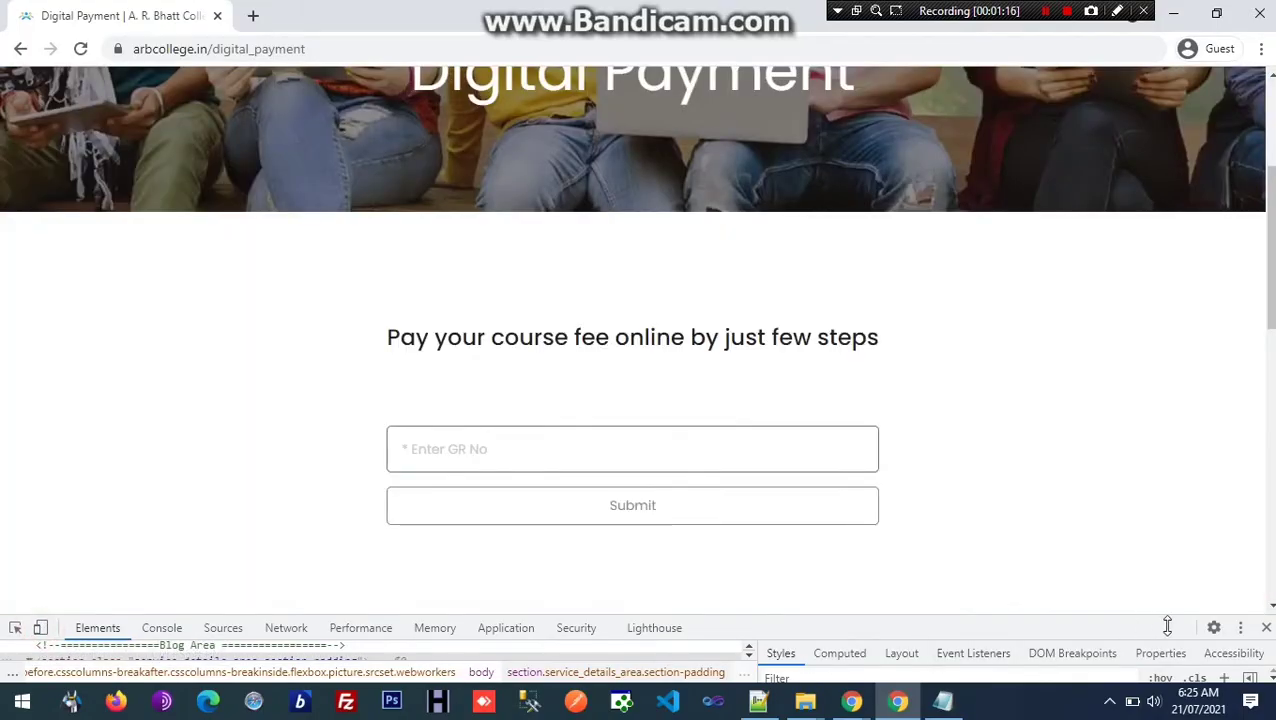
left_click(1263, 628)
scroll(620, 495, "up", 3)
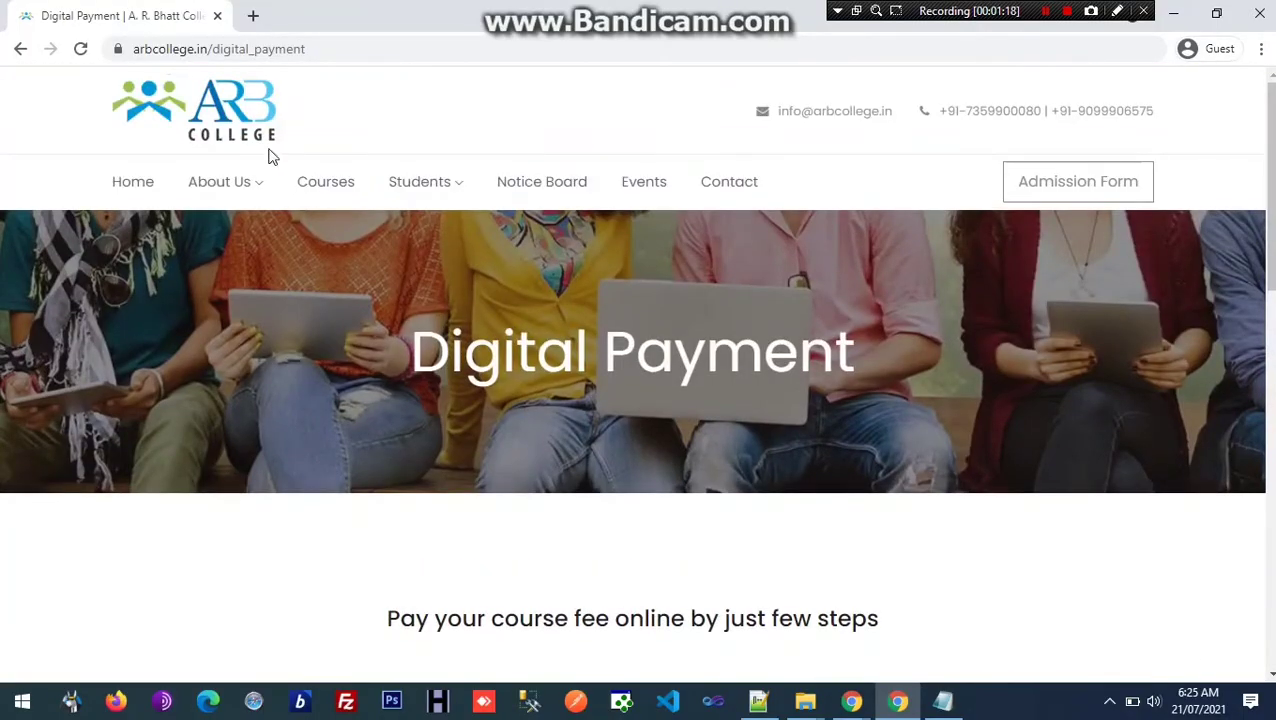
Step: Reopen the Digital Payment page from the home page and highlight the GR No. notes in Notepad
left_click(230, 112)
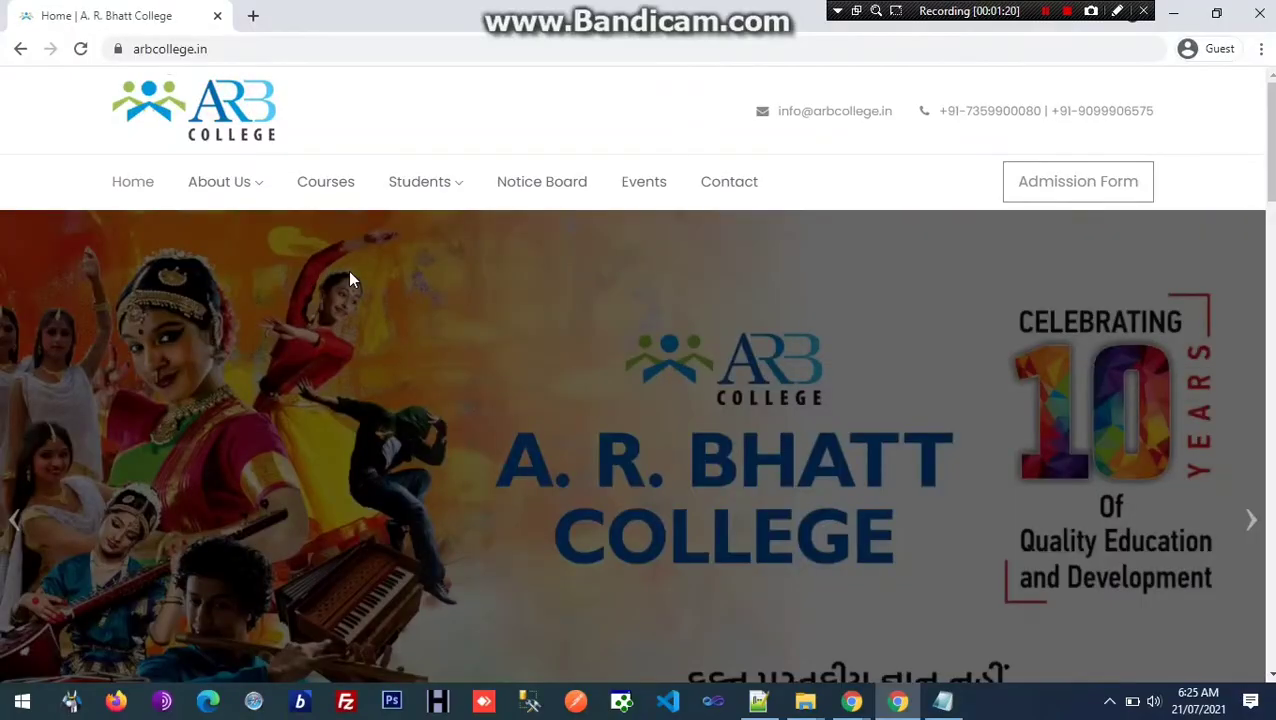
mouse_move(413, 194)
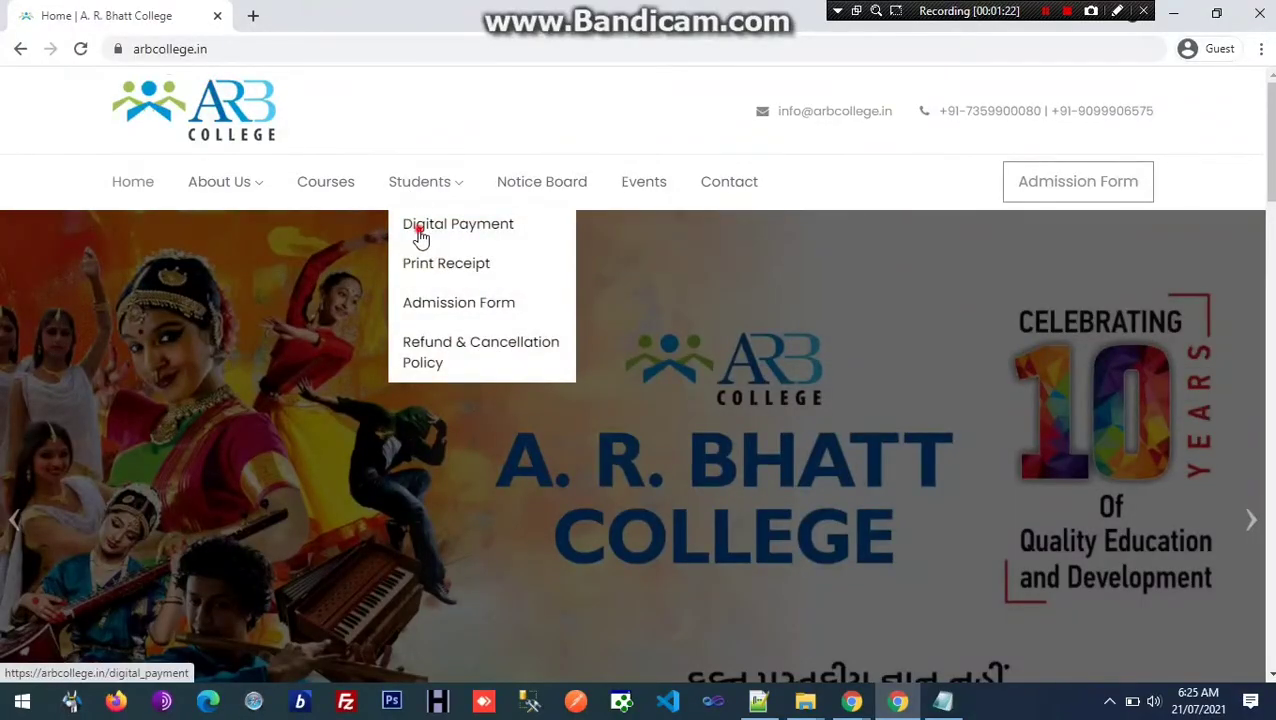
left_click(420, 236)
scroll(382, 352, "down", 3)
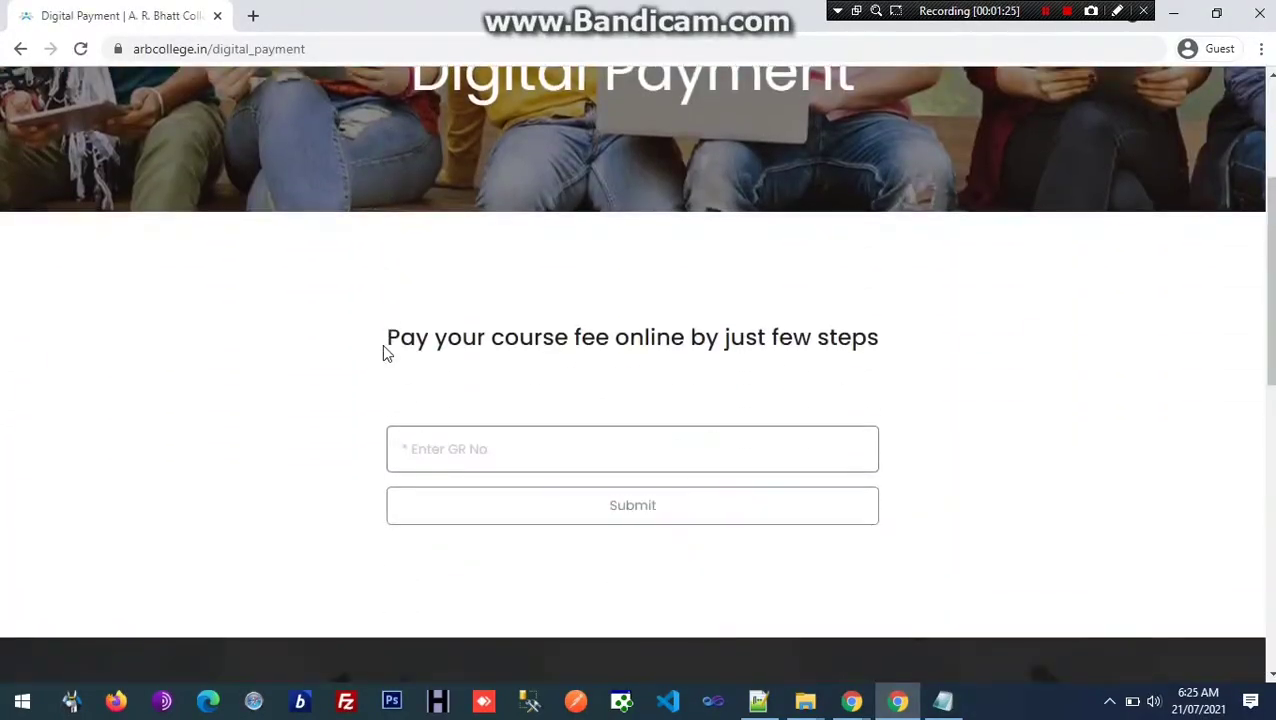
left_click(458, 459)
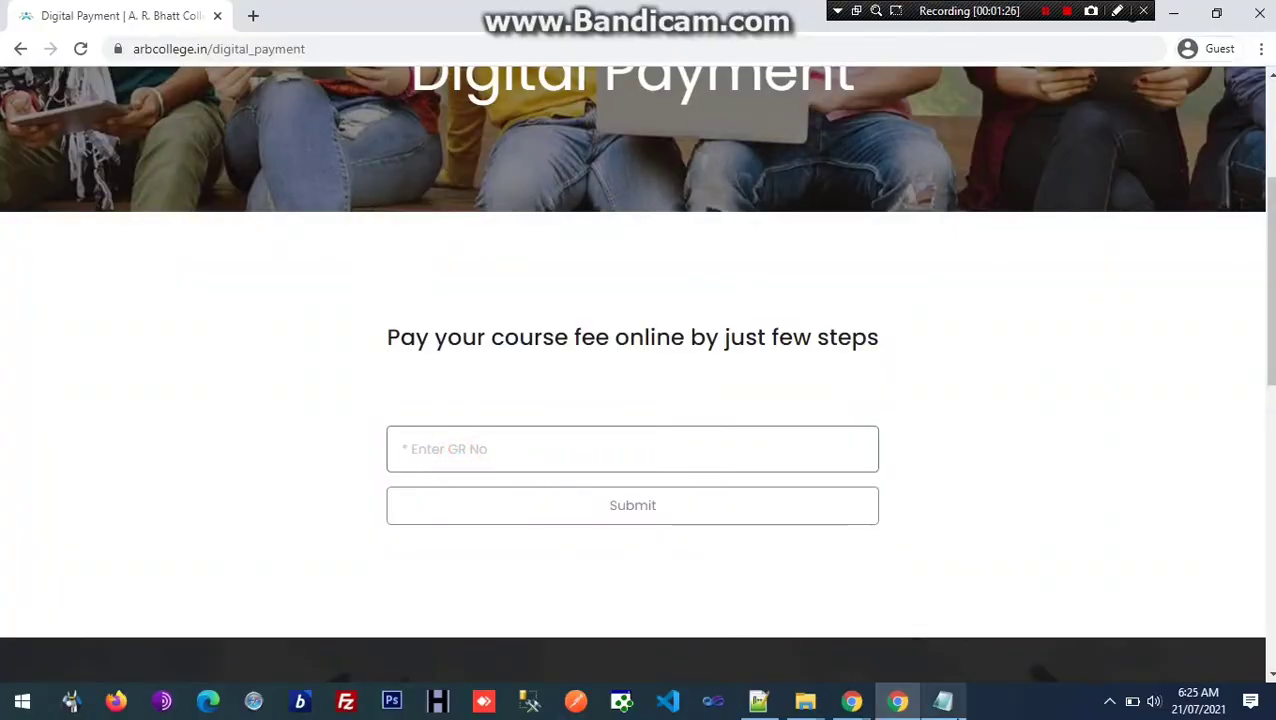
left_click(943, 700)
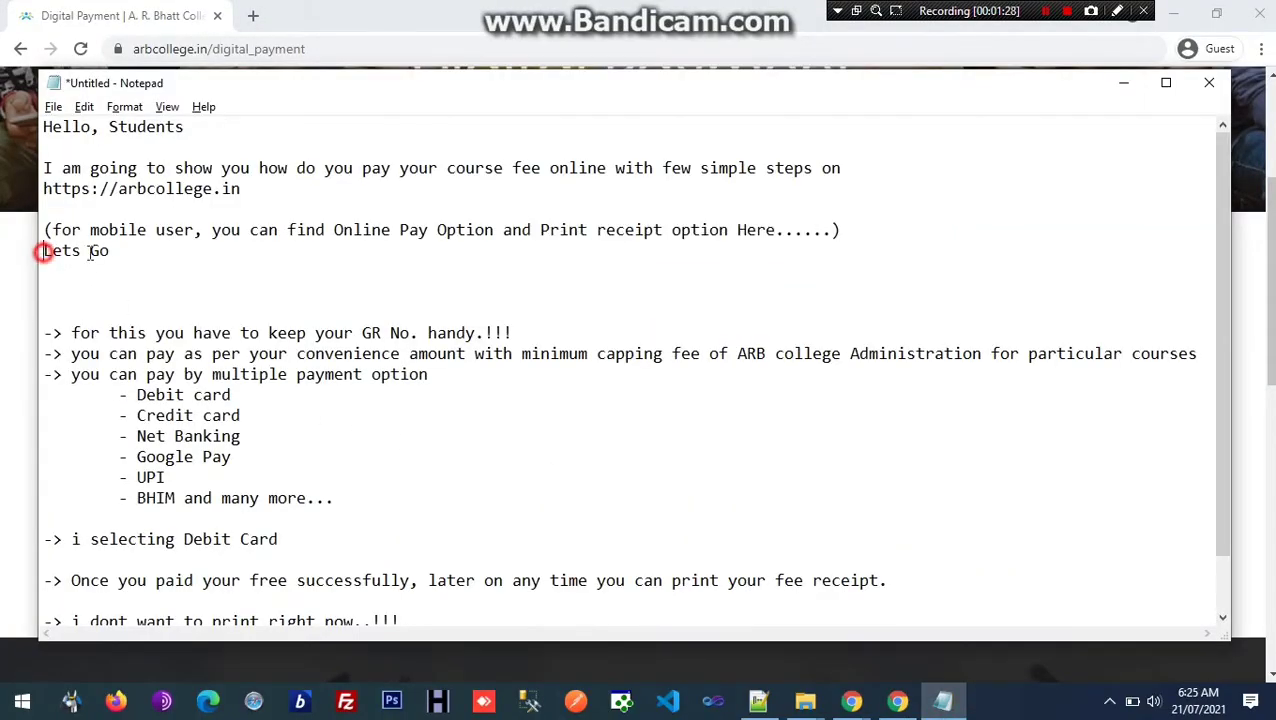
left_click_drag(43, 250, 110, 251)
left_click_drag(68, 332, 519, 328)
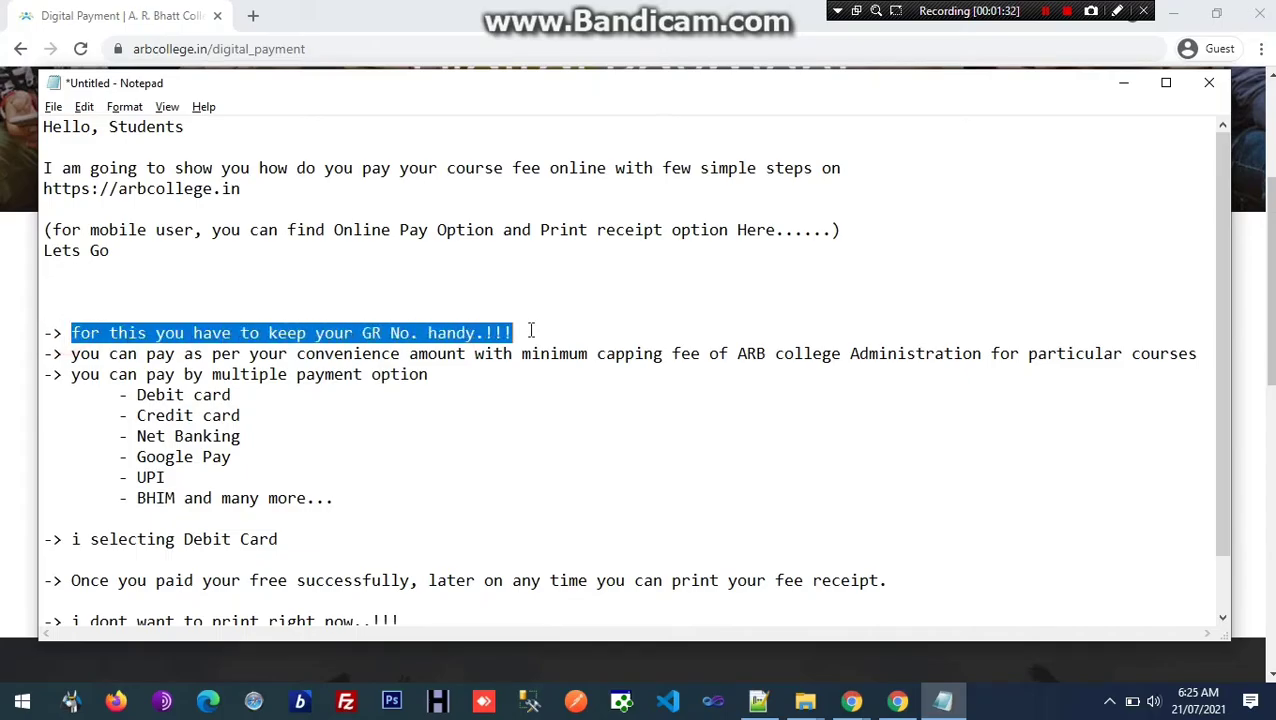
Step: Enter the student's GR number in the Digital Payment form and submit it
left_click(82, 8)
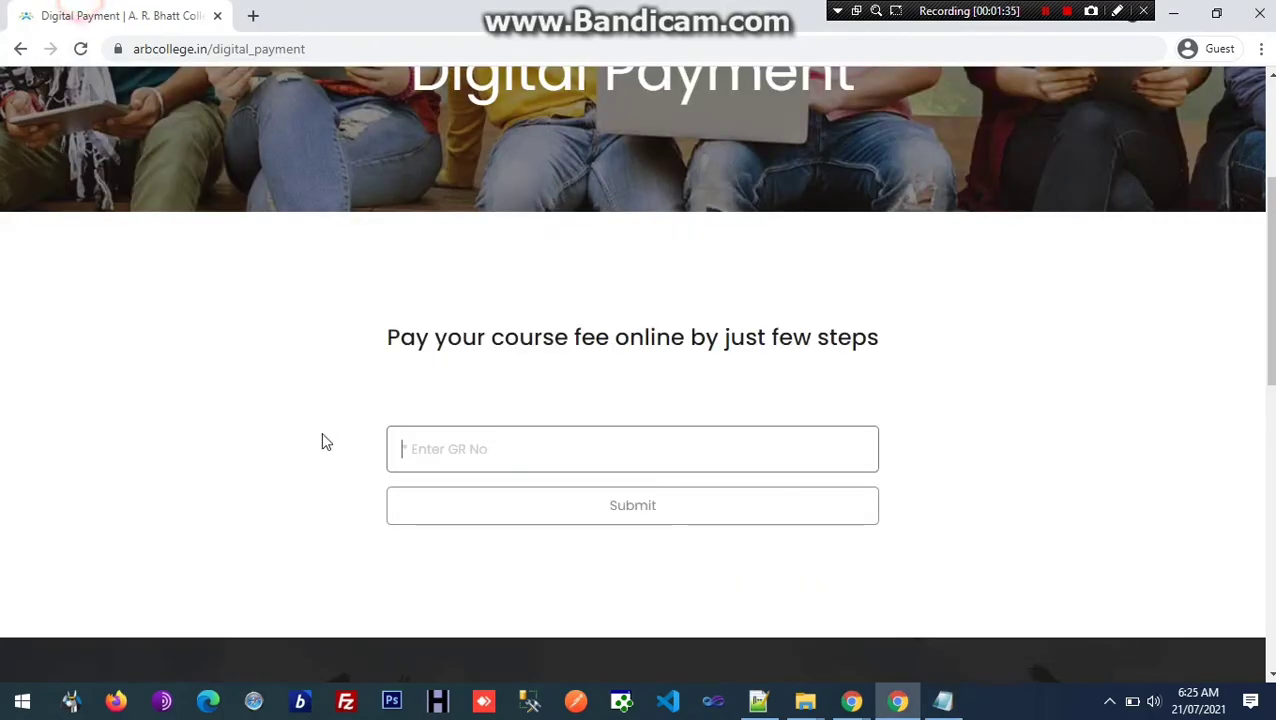
left_click(406, 437)
scroll(222, 381, "down", 2)
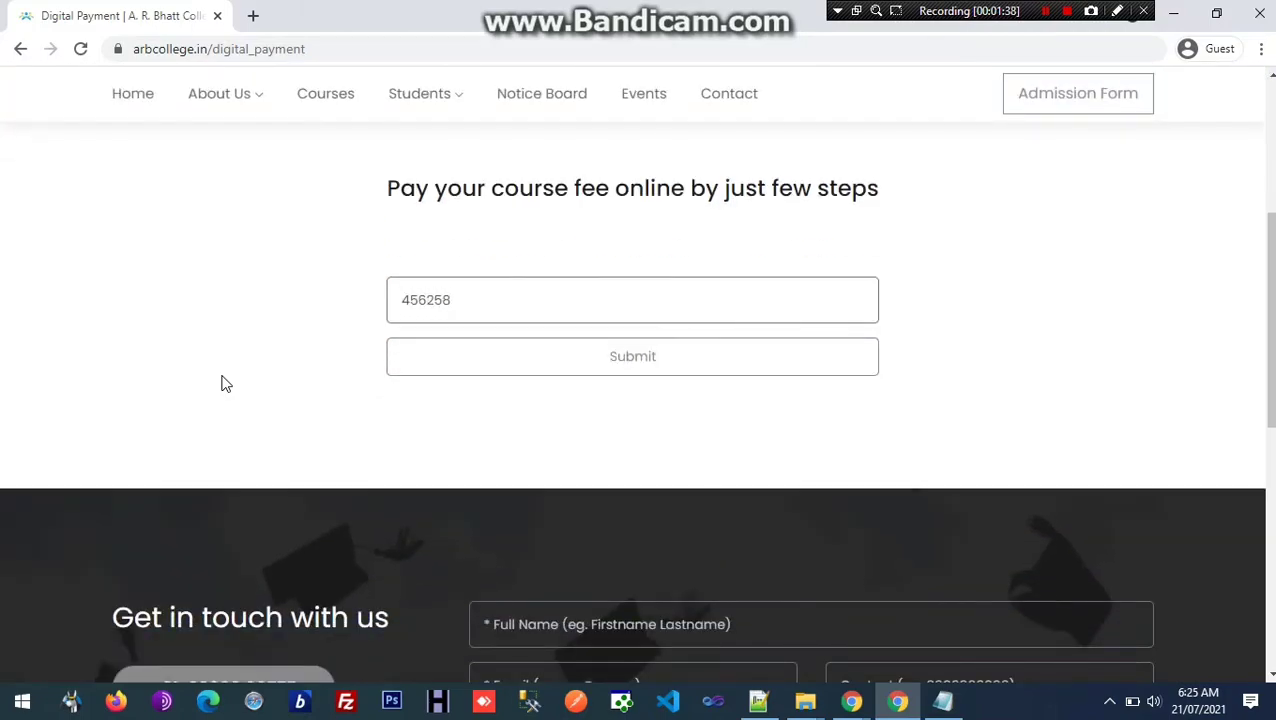
key("Return")
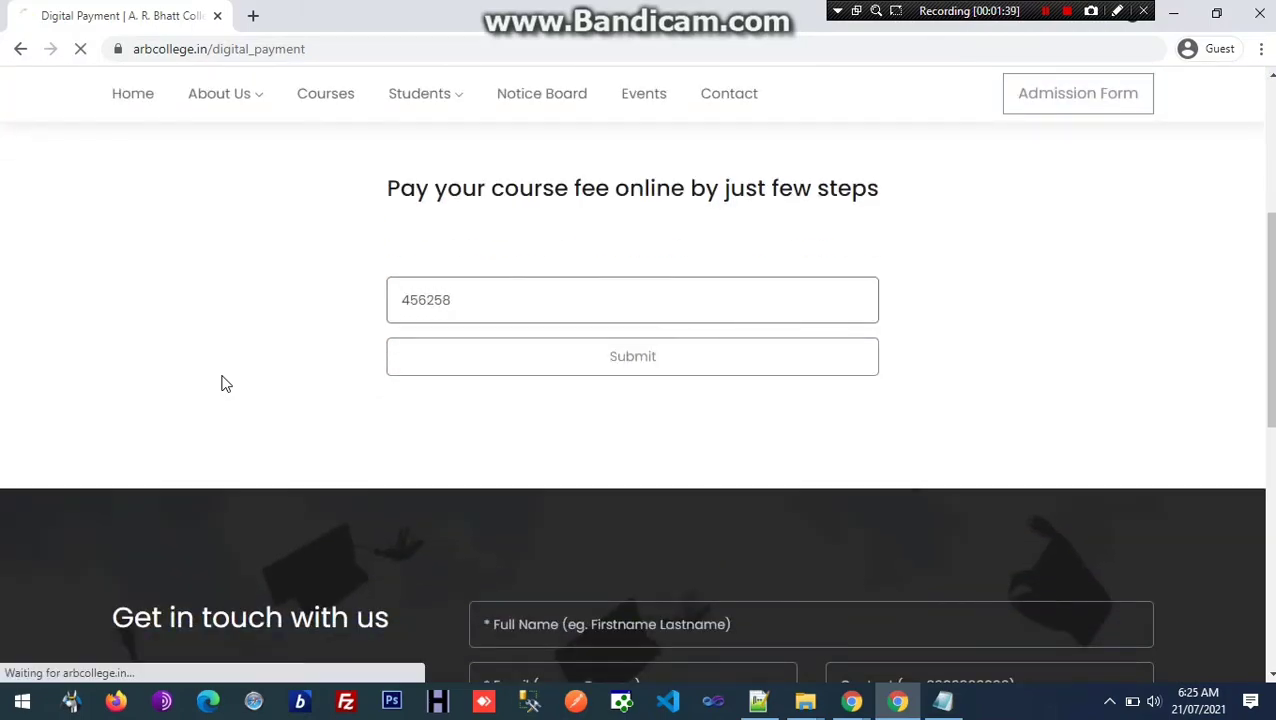
Step: Highlight the Rs. 2000 minimum amount line and the matching note about paying above it
scroll(355, 466, "down", 5)
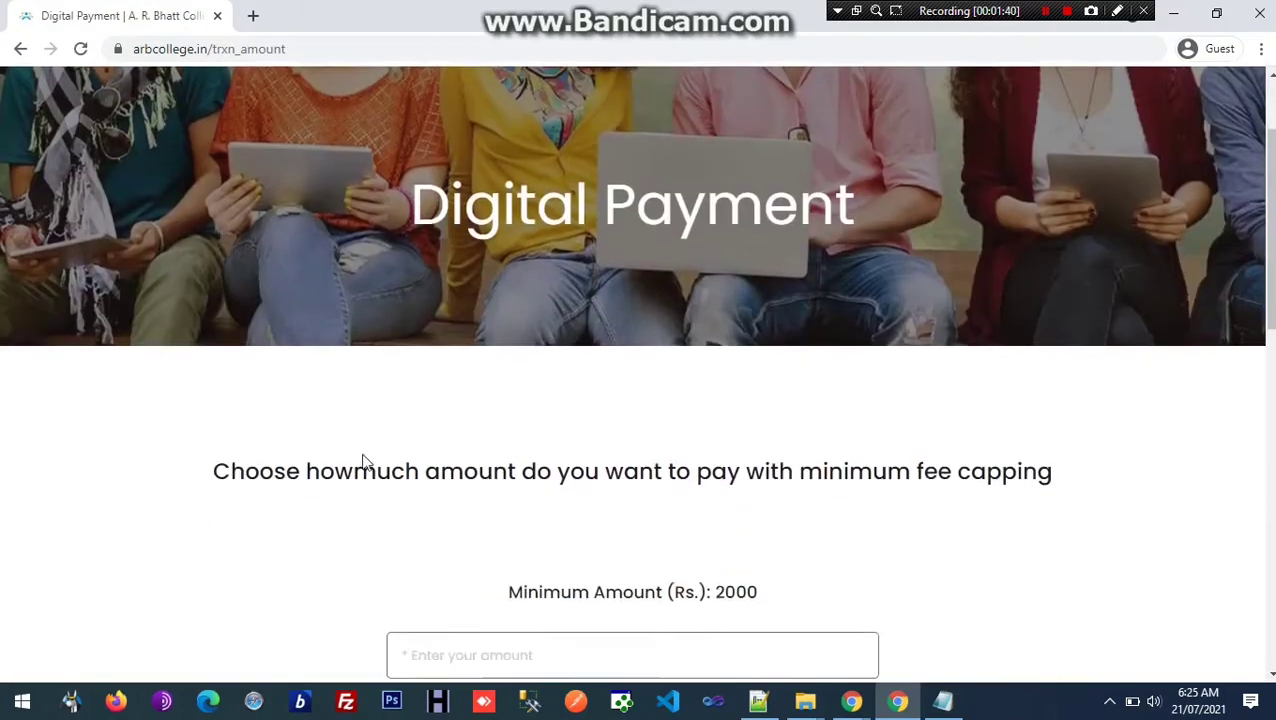
scroll(360, 455, "up", 2)
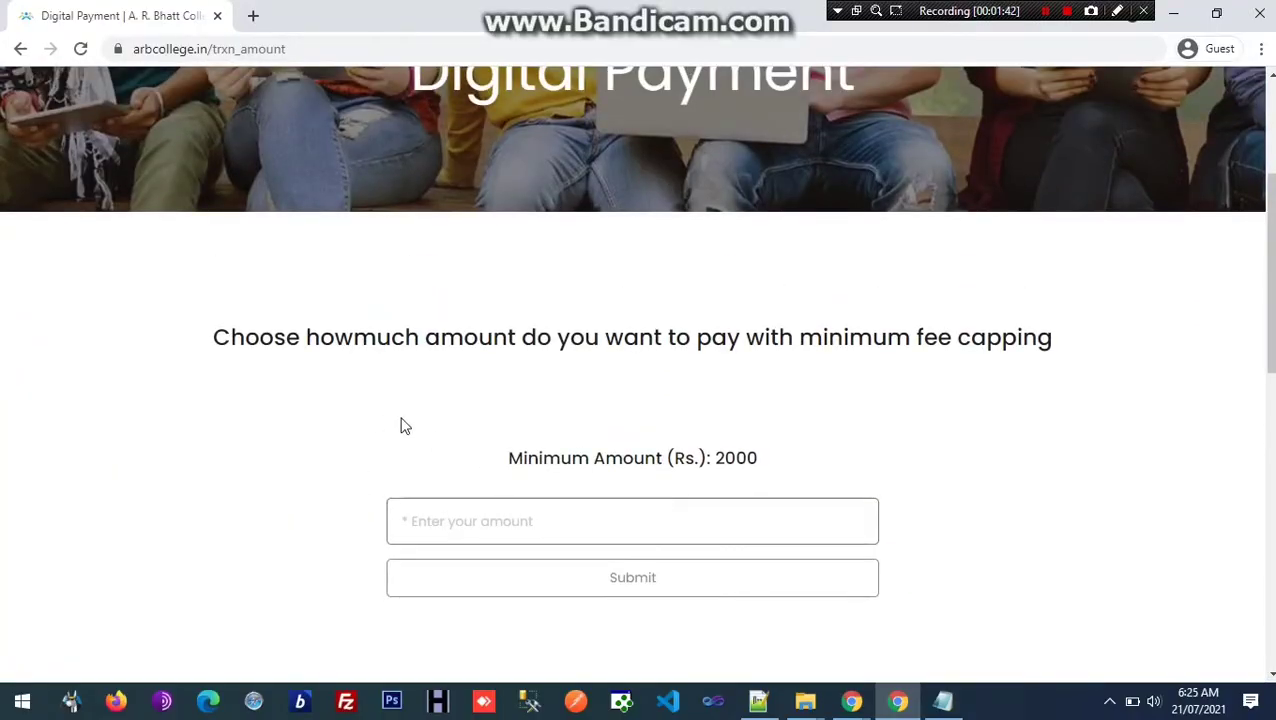
left_click_drag(513, 463, 783, 484)
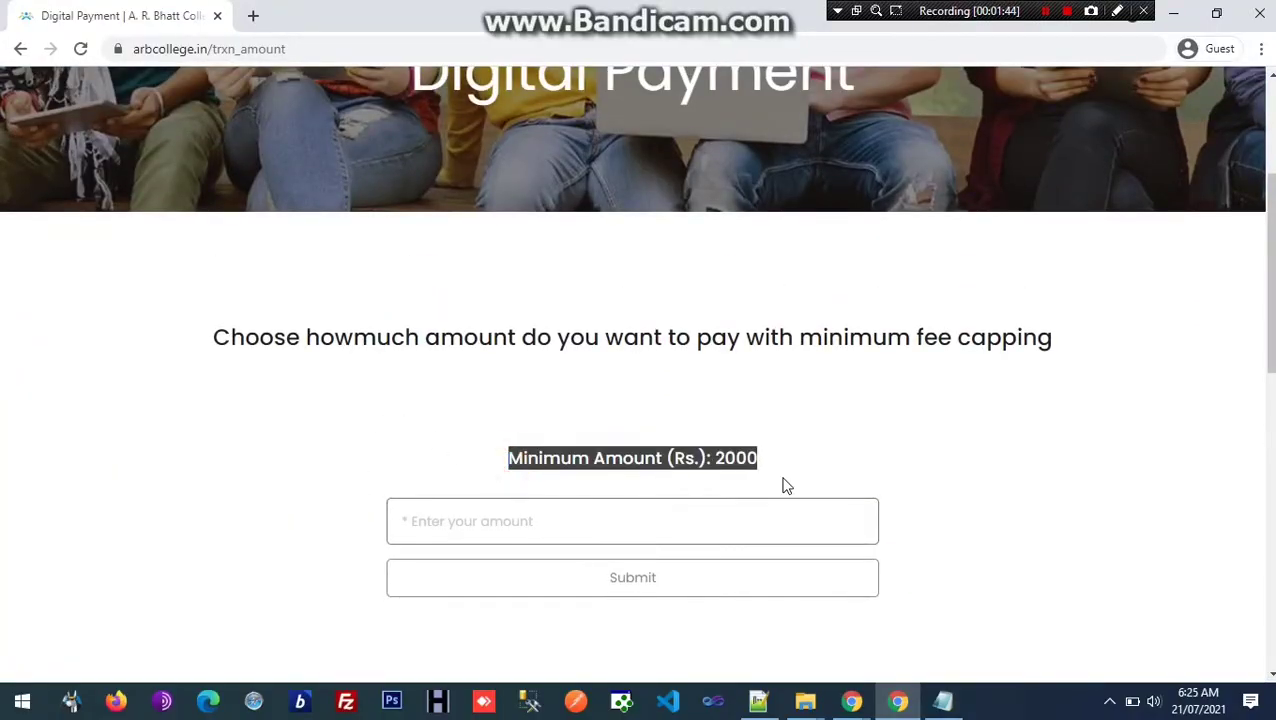
left_click(943, 700)
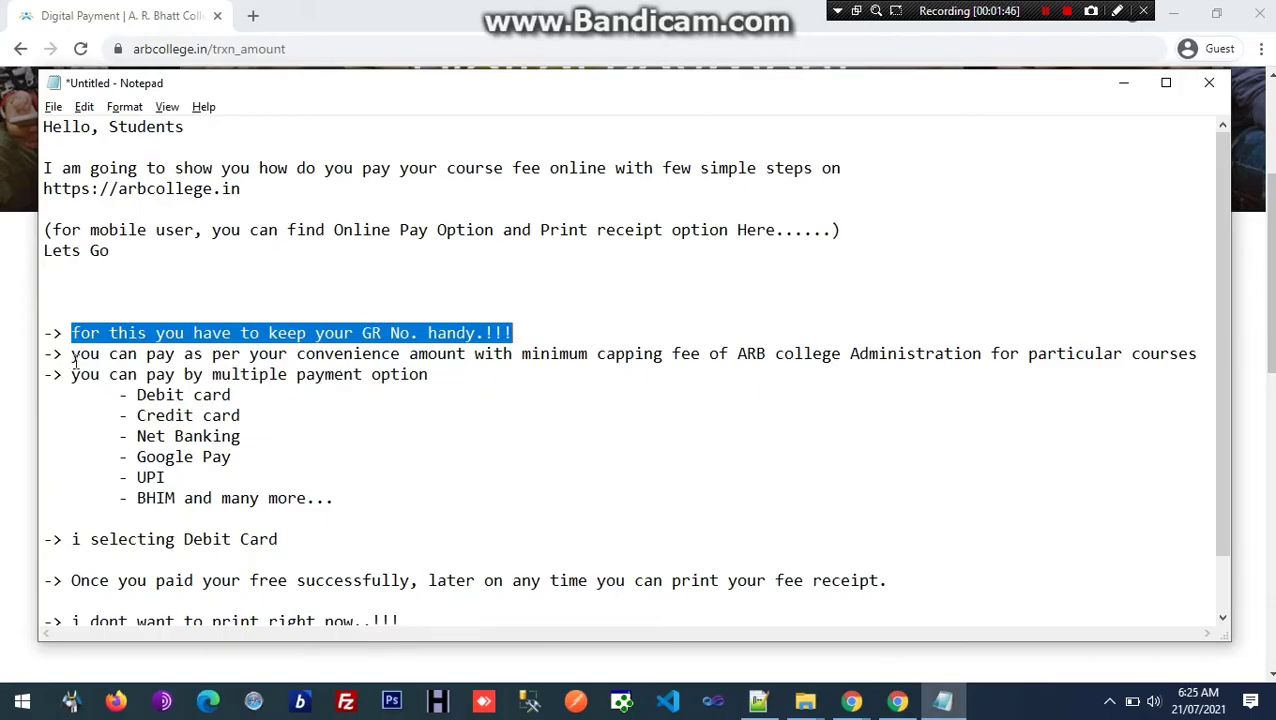
left_click_drag(73, 357, 1190, 352)
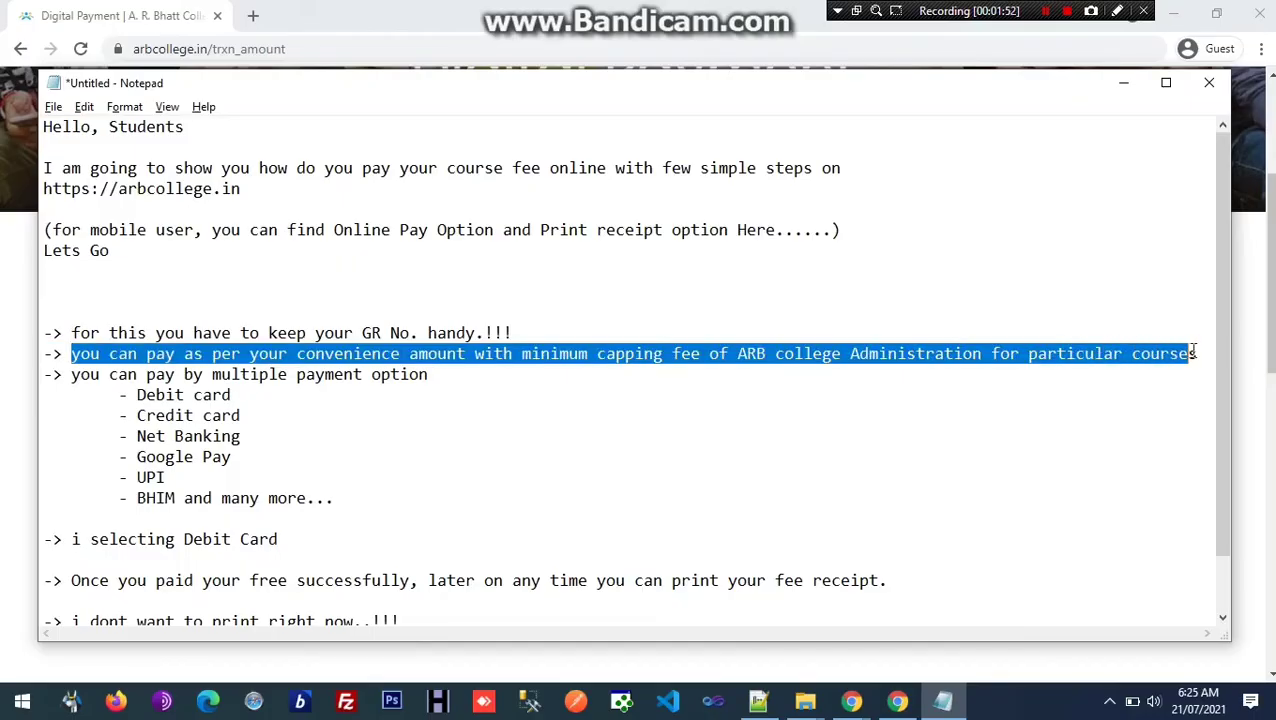
Step: Enter a fee amount of Rs. 5000 and submit it
left_click(155, 8)
scroll(484, 441, "down", 2)
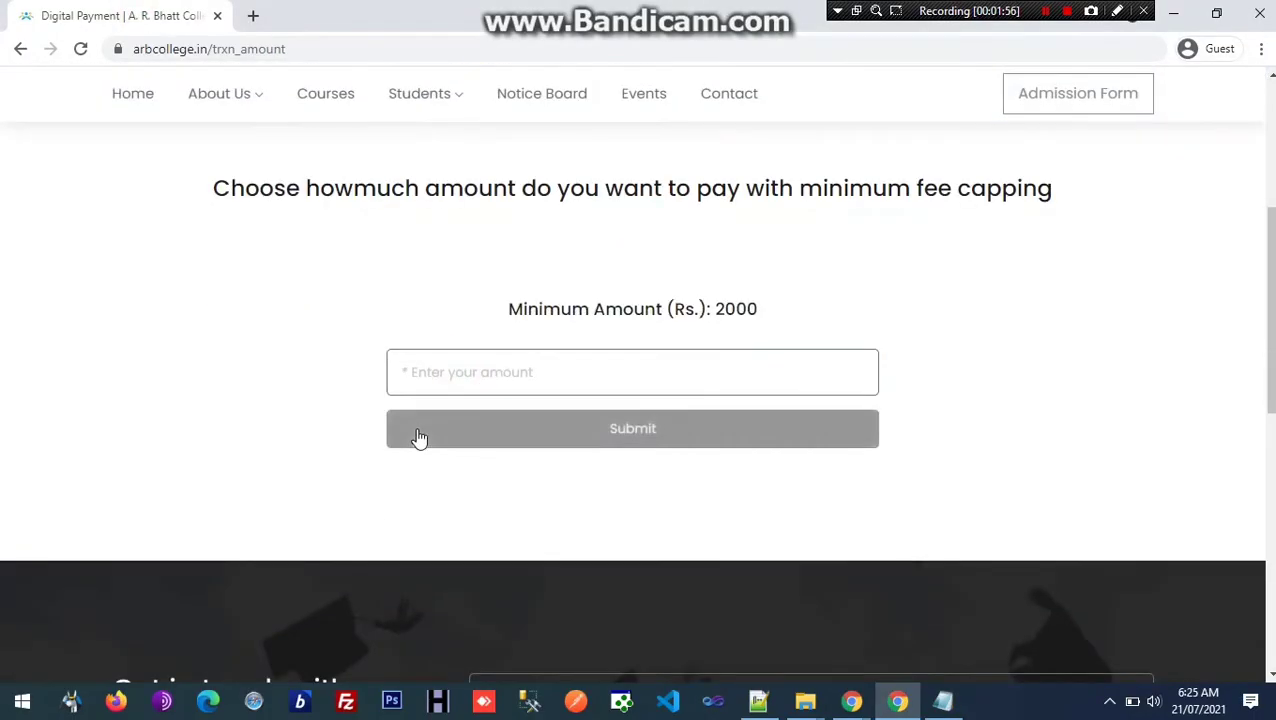
scroll(419, 438, "down", 1)
scroll(782, 562, "up", 1)
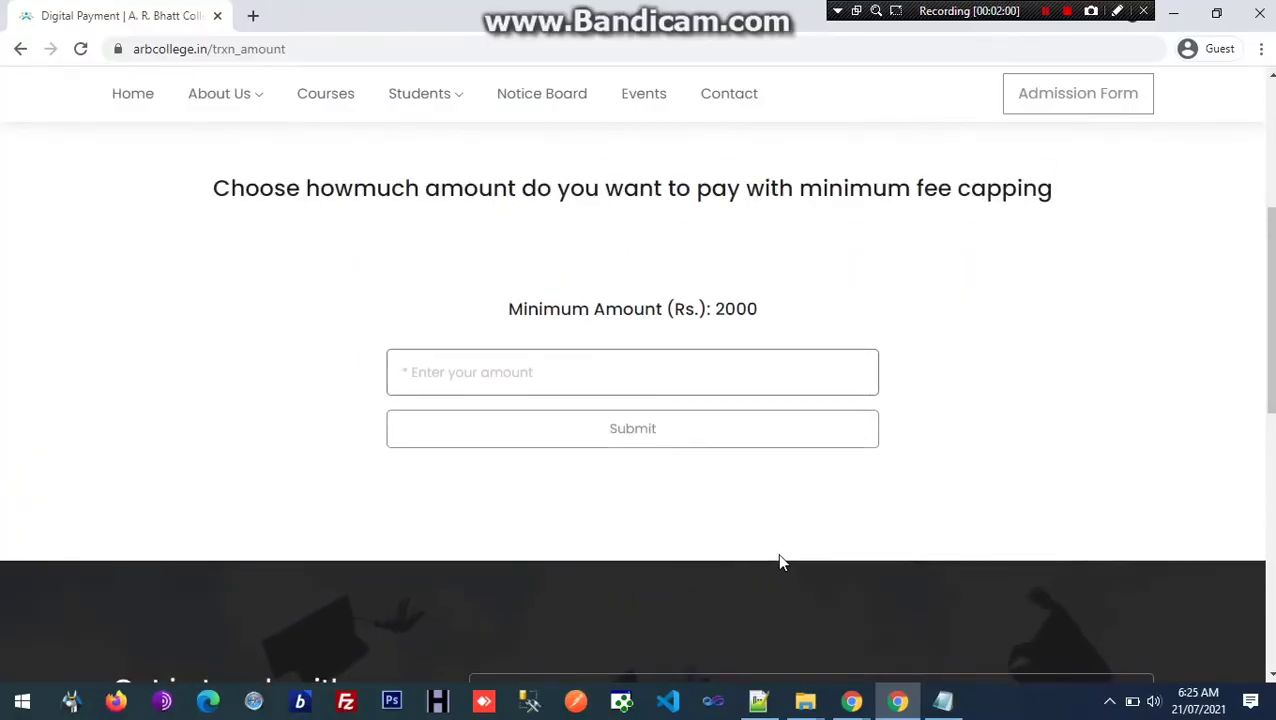
type("2500")
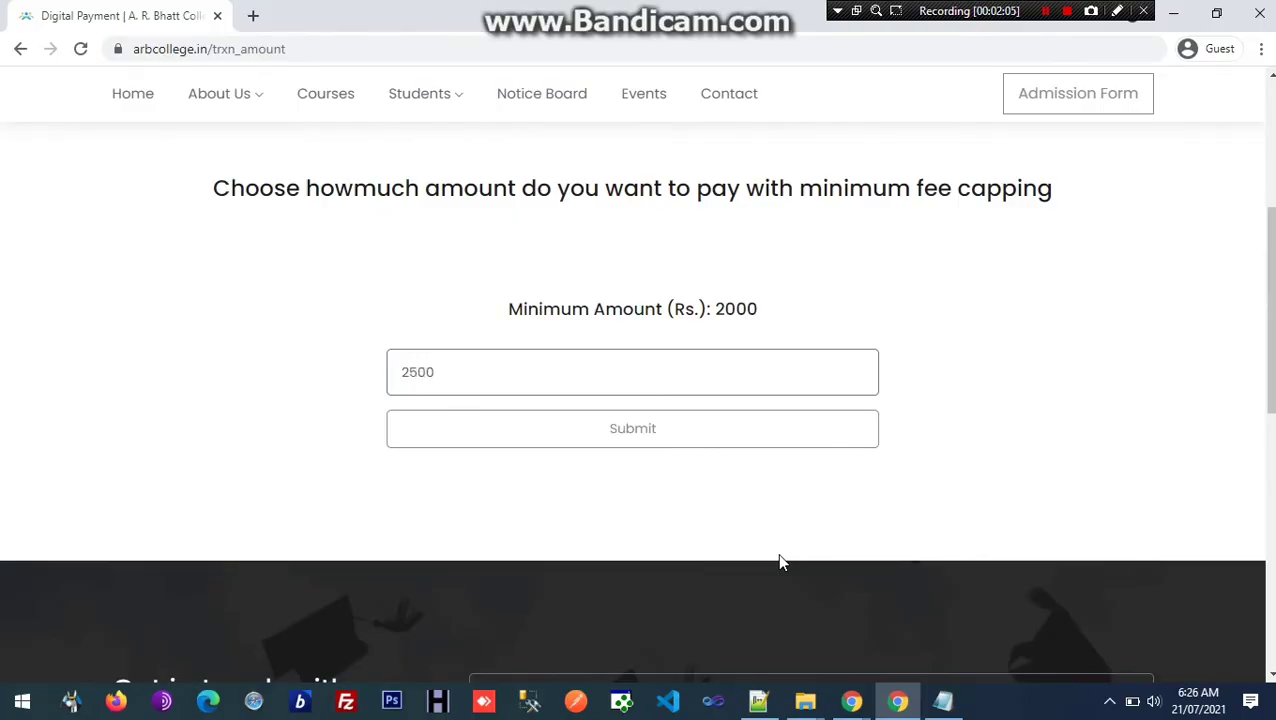
type("5")
key("BackSpace")
key("BackSpace")
type("5")
left_click(692, 436)
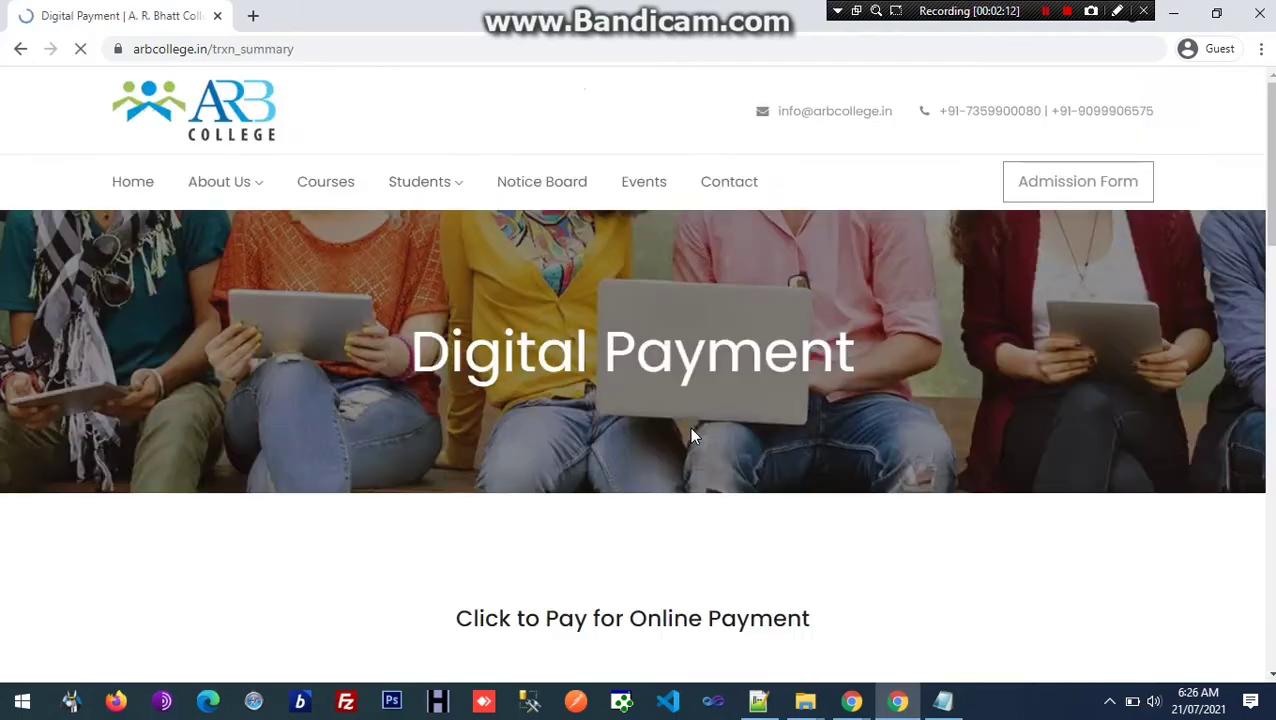
Step: Highlight the student's name, course, current semester and GR number on the summary page
scroll(692, 436, "down", 1)
scroll(695, 437, "down", 3)
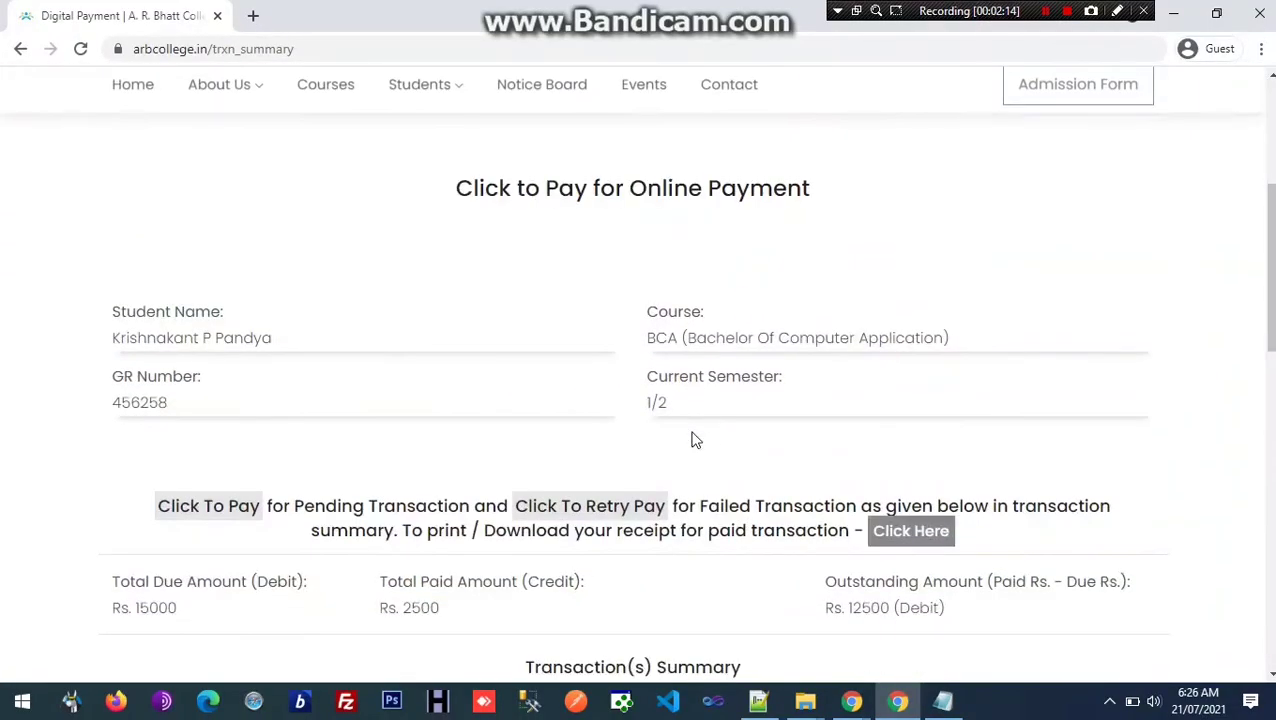
left_click_drag(148, 341, 407, 355)
left_click_drag(686, 338, 850, 366)
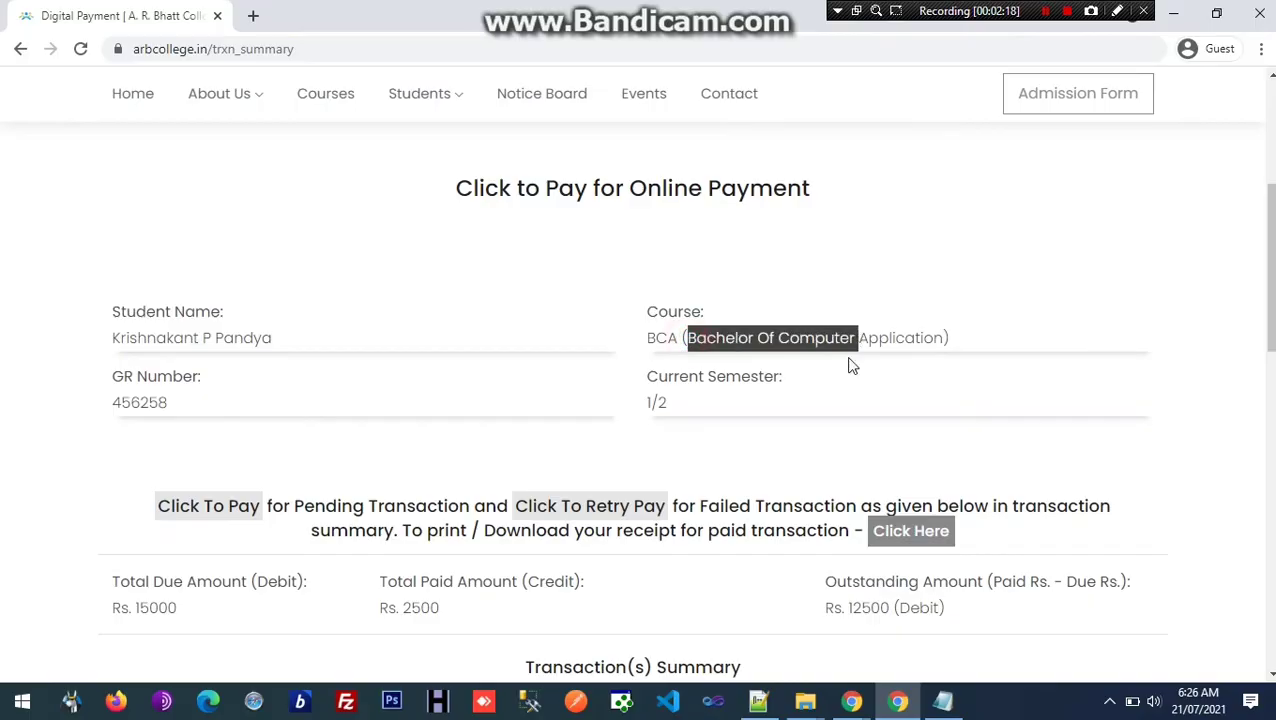
triple_click(657, 402)
left_click_drag(130, 402, 308, 444)
Step: Highlight the totals: Rs. 15000 due, Rs. 2500 paid and Rs. 12500 outstanding
scroll(304, 434, "down", 2)
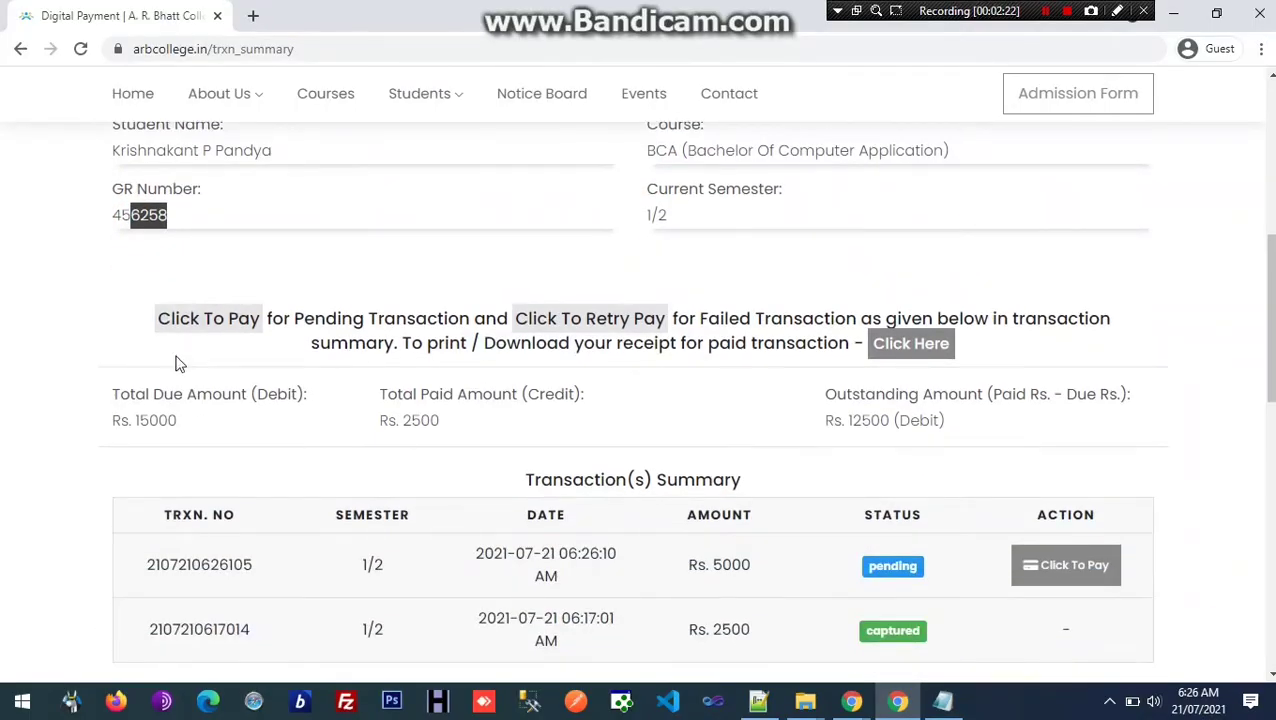
scroll(152, 396, "down", 1)
left_click_drag(124, 307, 291, 296)
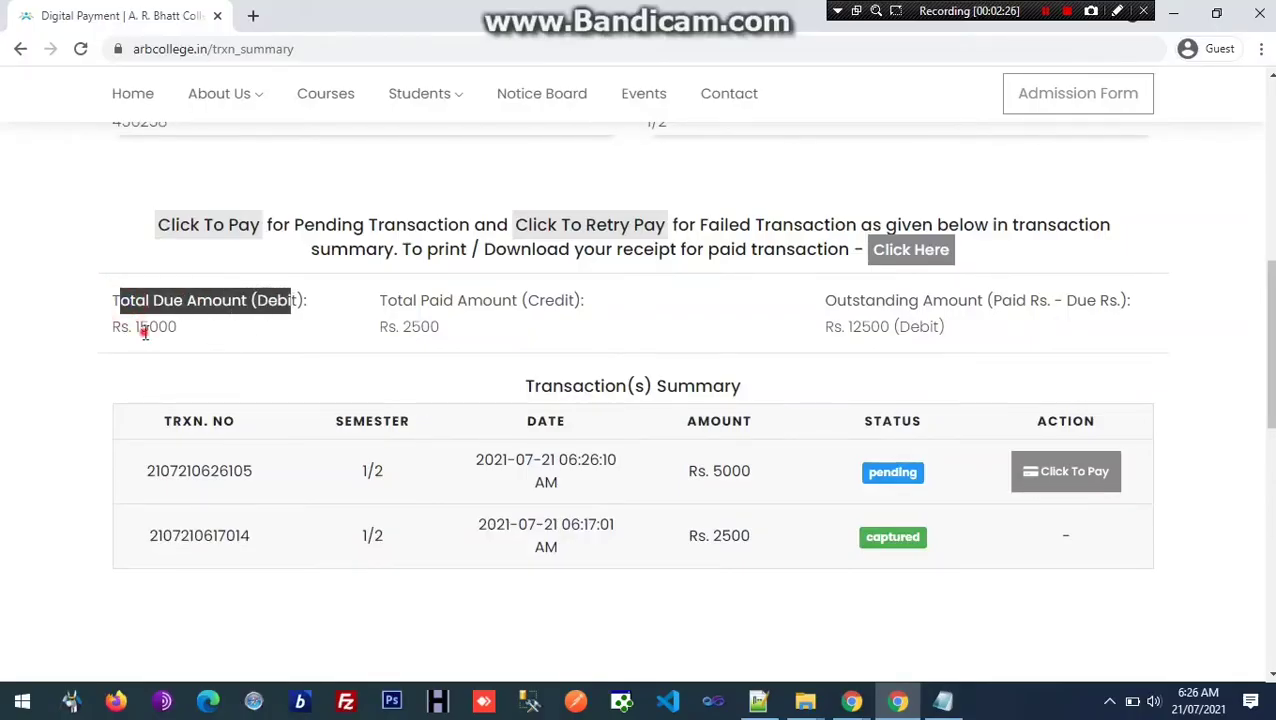
left_click_drag(145, 333, 158, 330)
left_click_drag(382, 304, 567, 300)
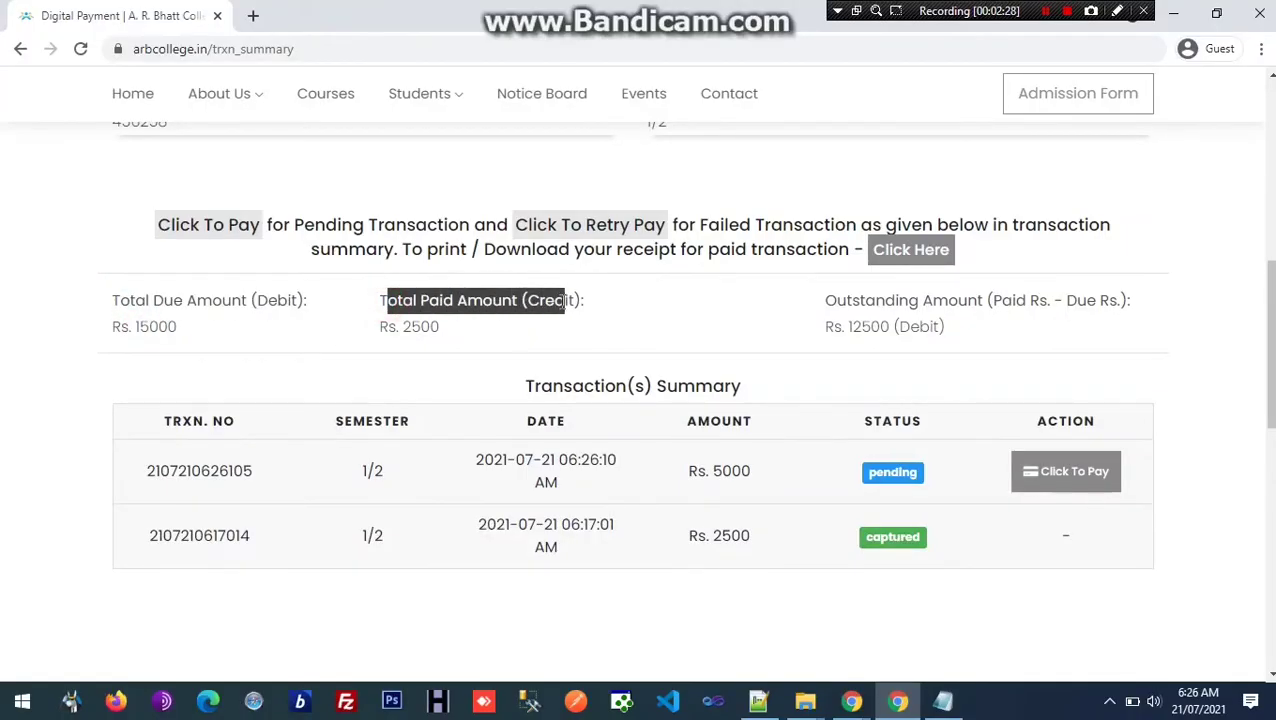
left_click_drag(402, 327, 437, 326)
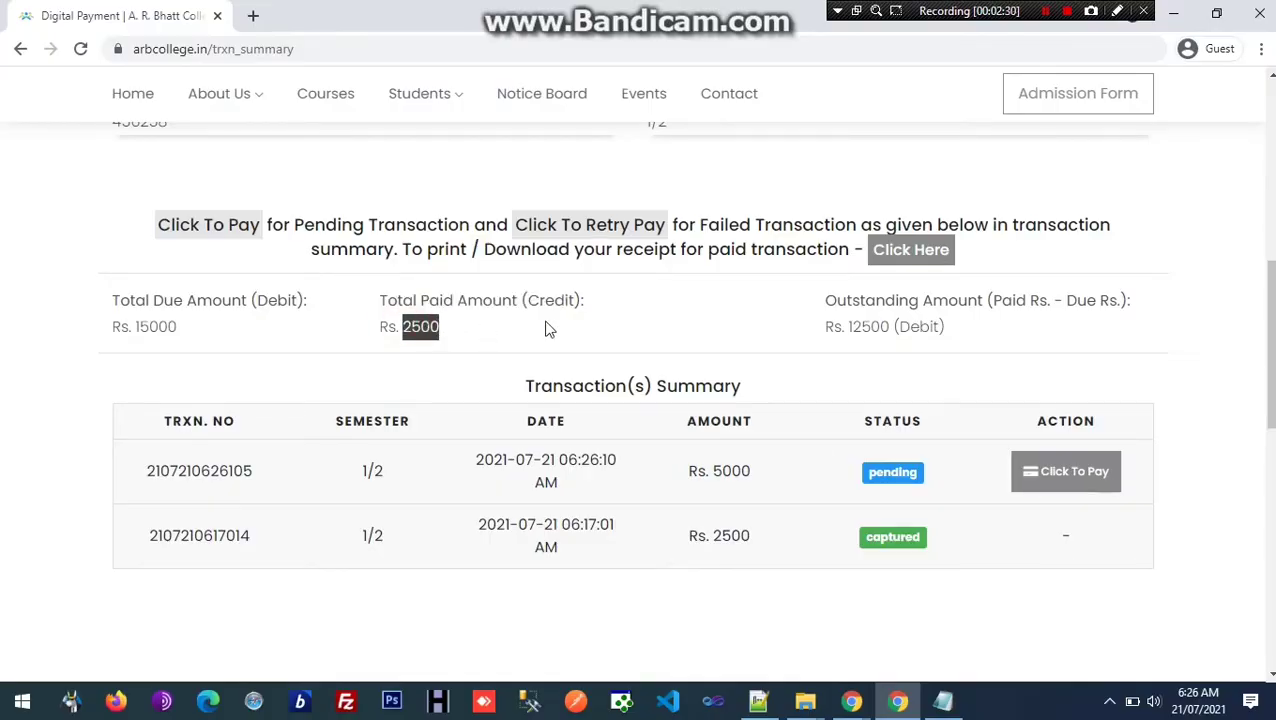
left_click_drag(826, 302, 1106, 302)
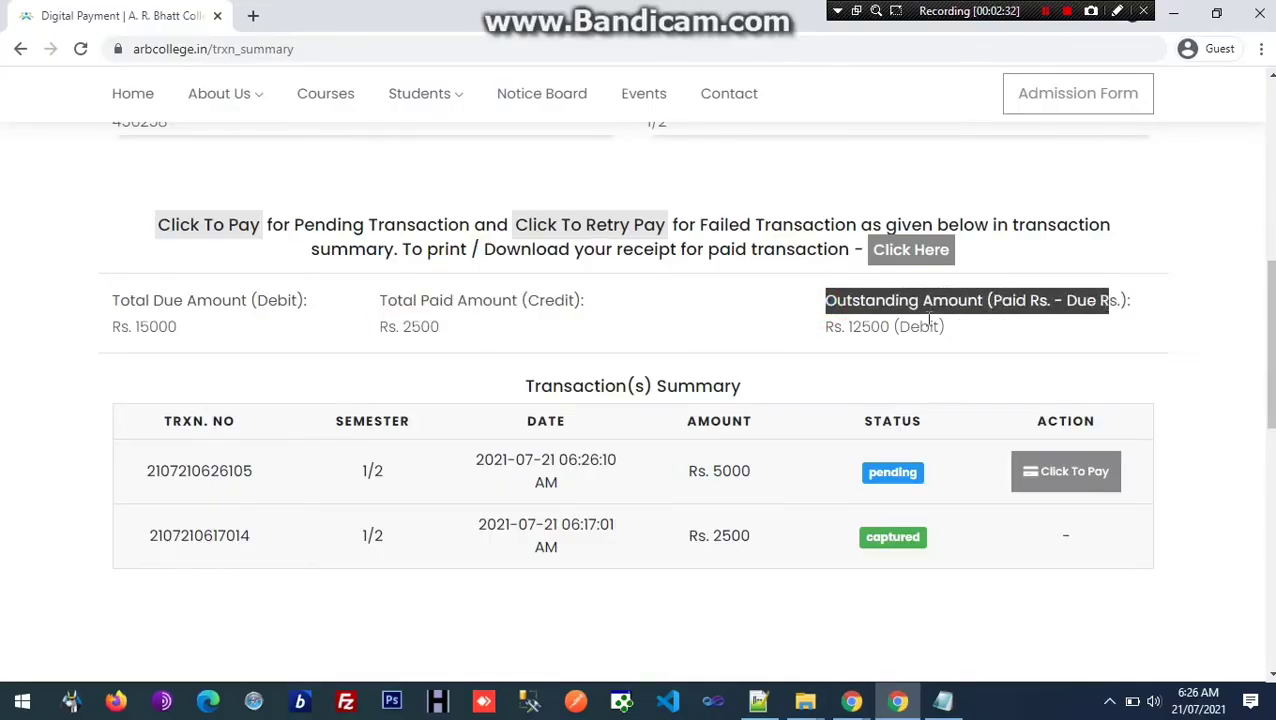
left_click_drag(858, 327, 955, 334)
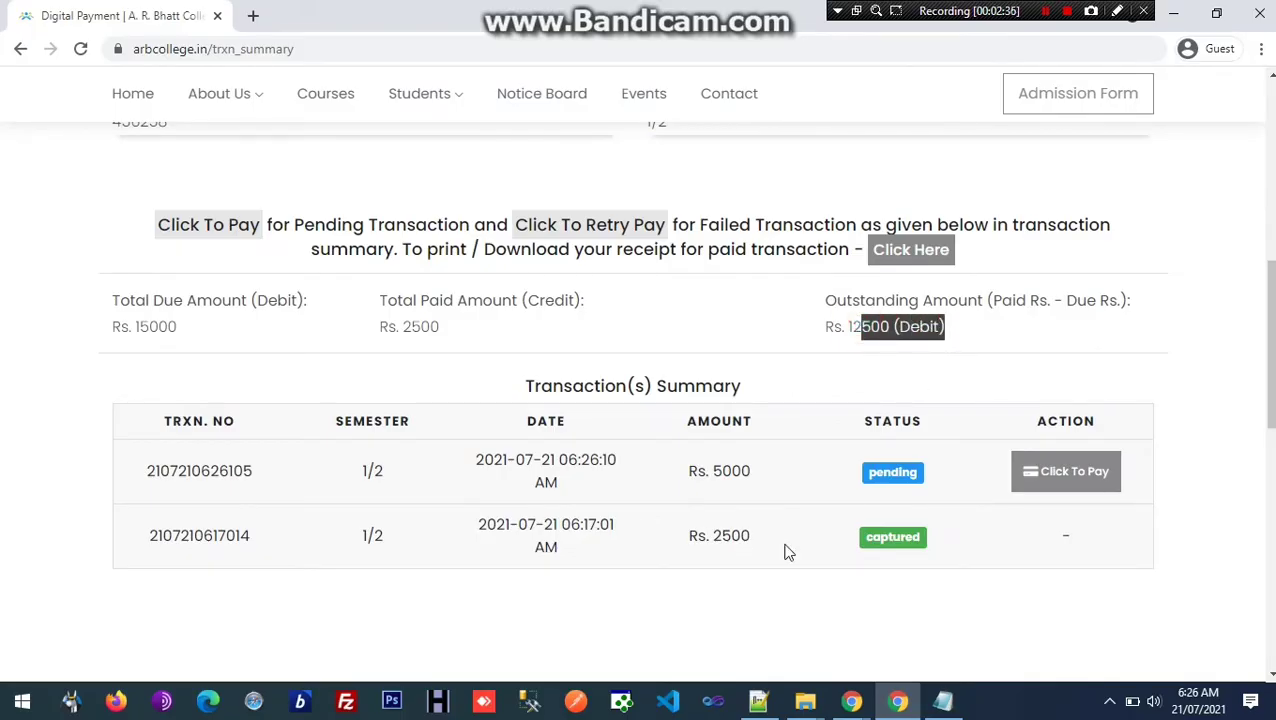
Step: Highlight the captured Rs. 2500 and pending Rs. 5000 transactions, then start paying the pending one
left_click_drag(876, 538, 801, 555)
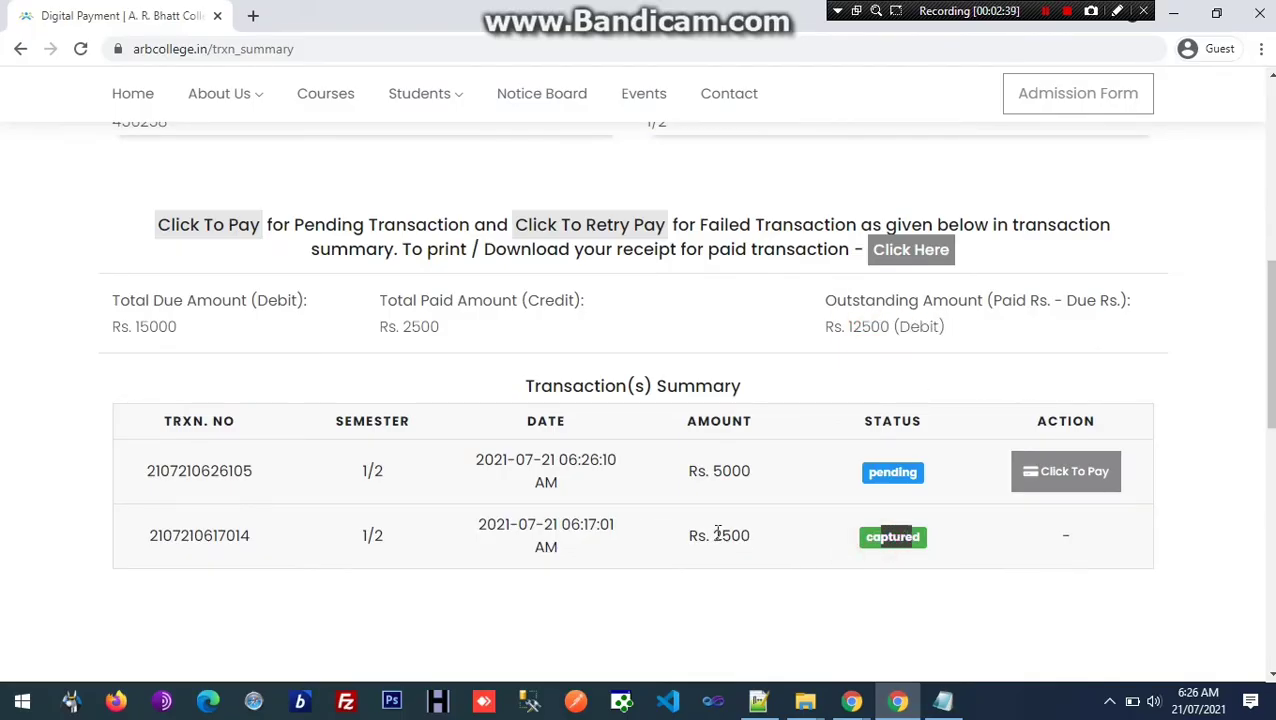
left_click_drag(715, 535, 744, 536)
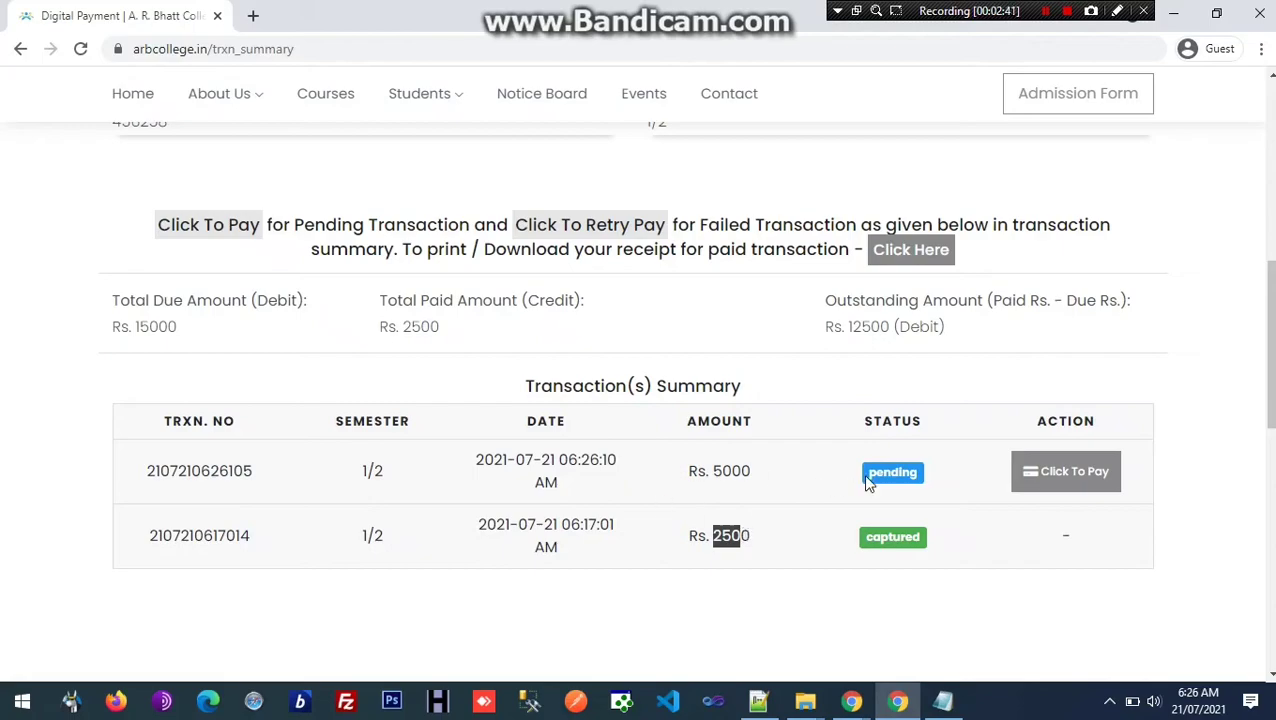
left_click_drag(868, 481, 908, 473)
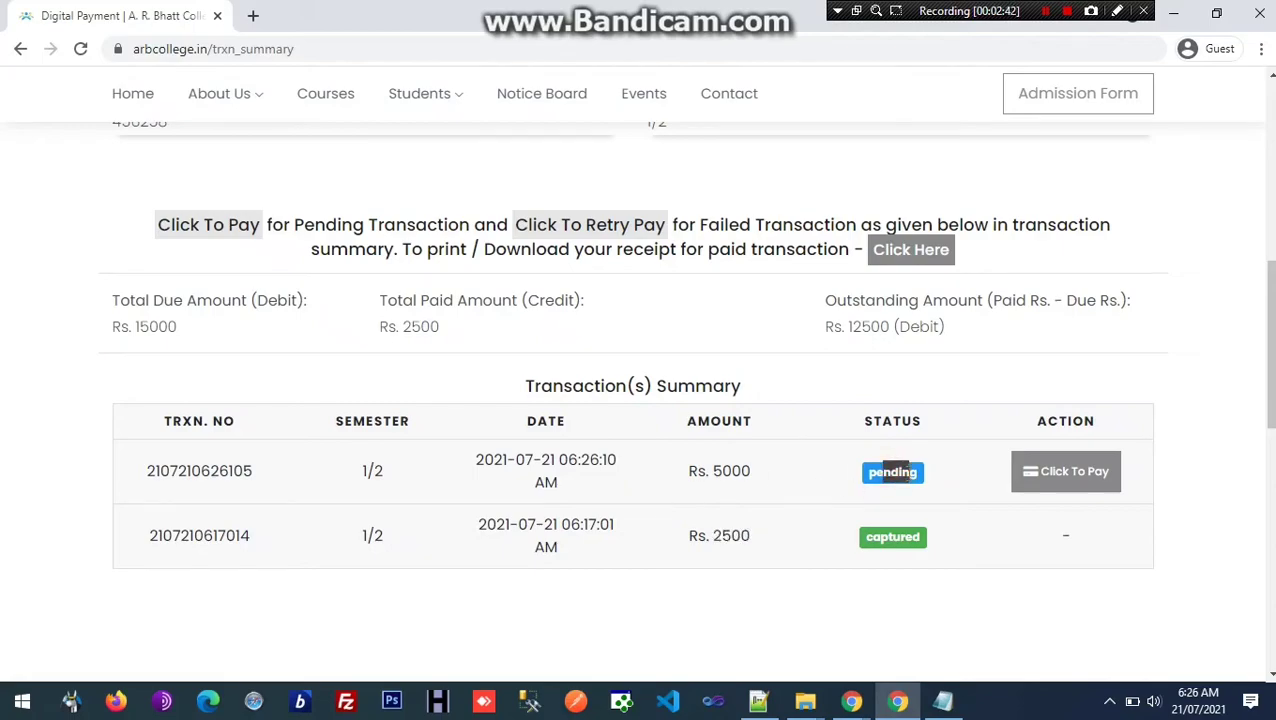
double_click(726, 471)
left_click(778, 491)
left_click(1037, 478)
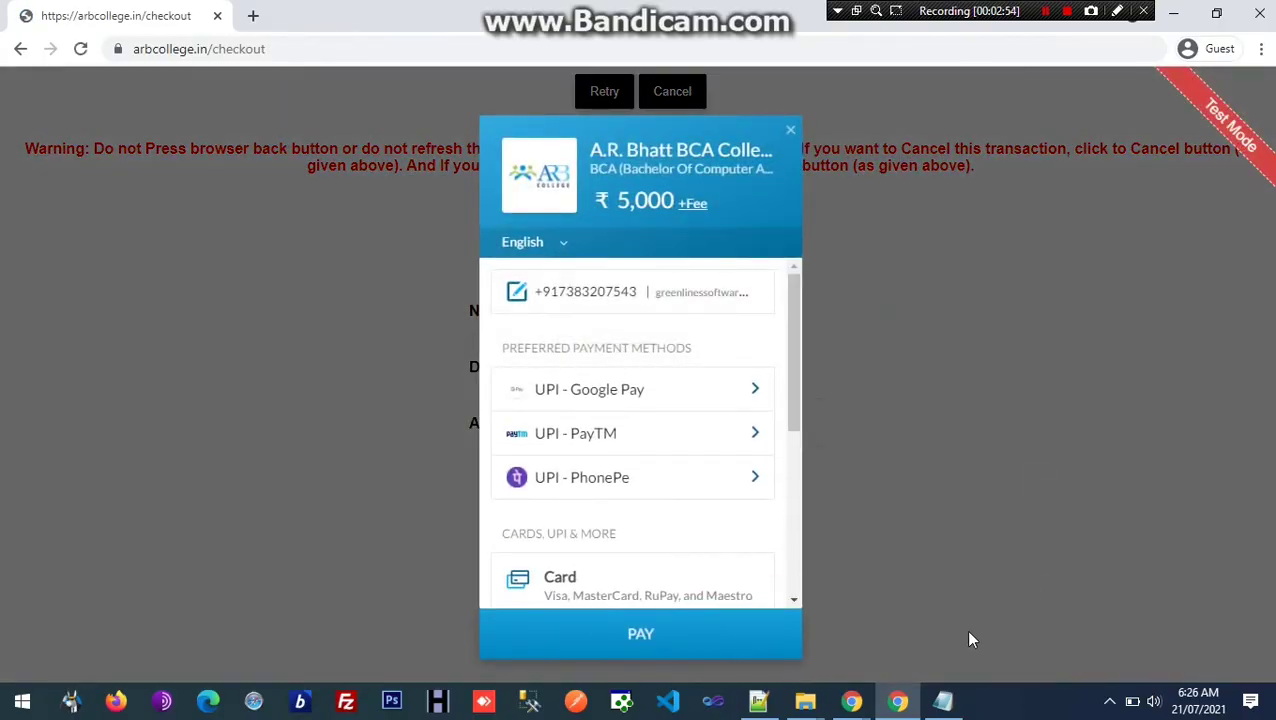
left_click(942, 701)
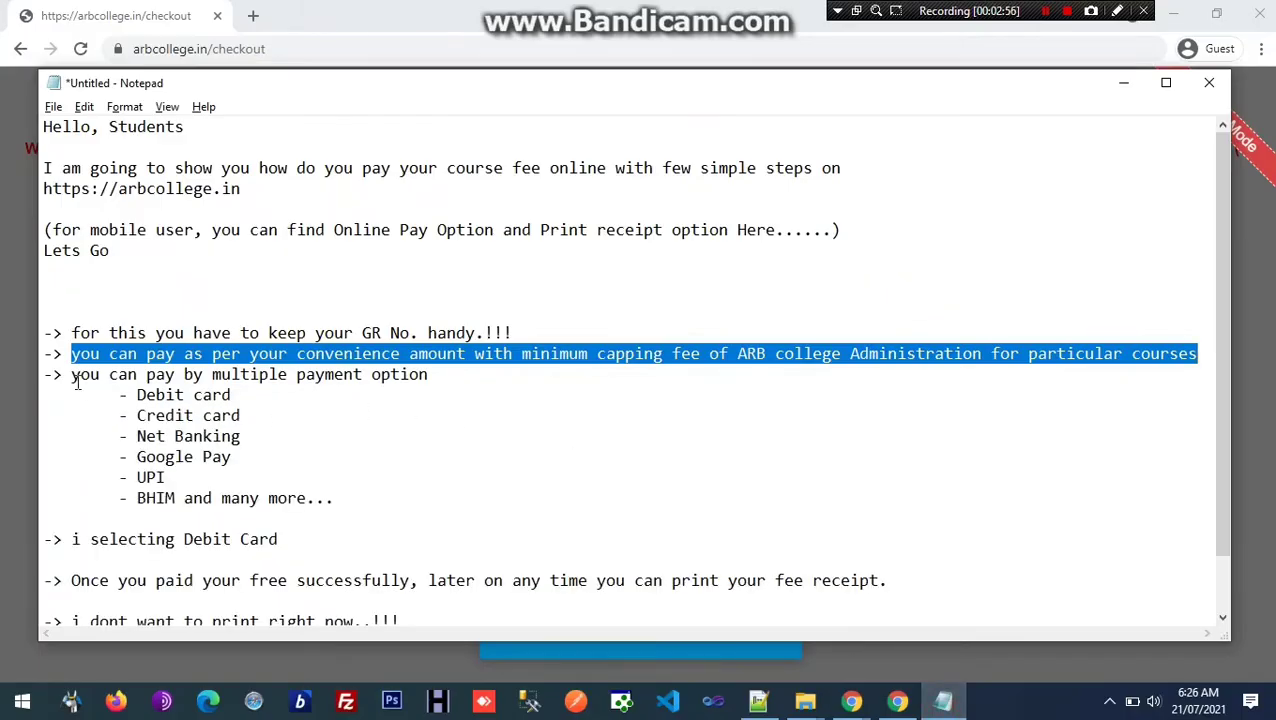
Step: Highlight the Debit card, Credit card, Net Banking and Google Pay options in the notes, then return to Chrome
left_click_drag(72, 375, 432, 374)
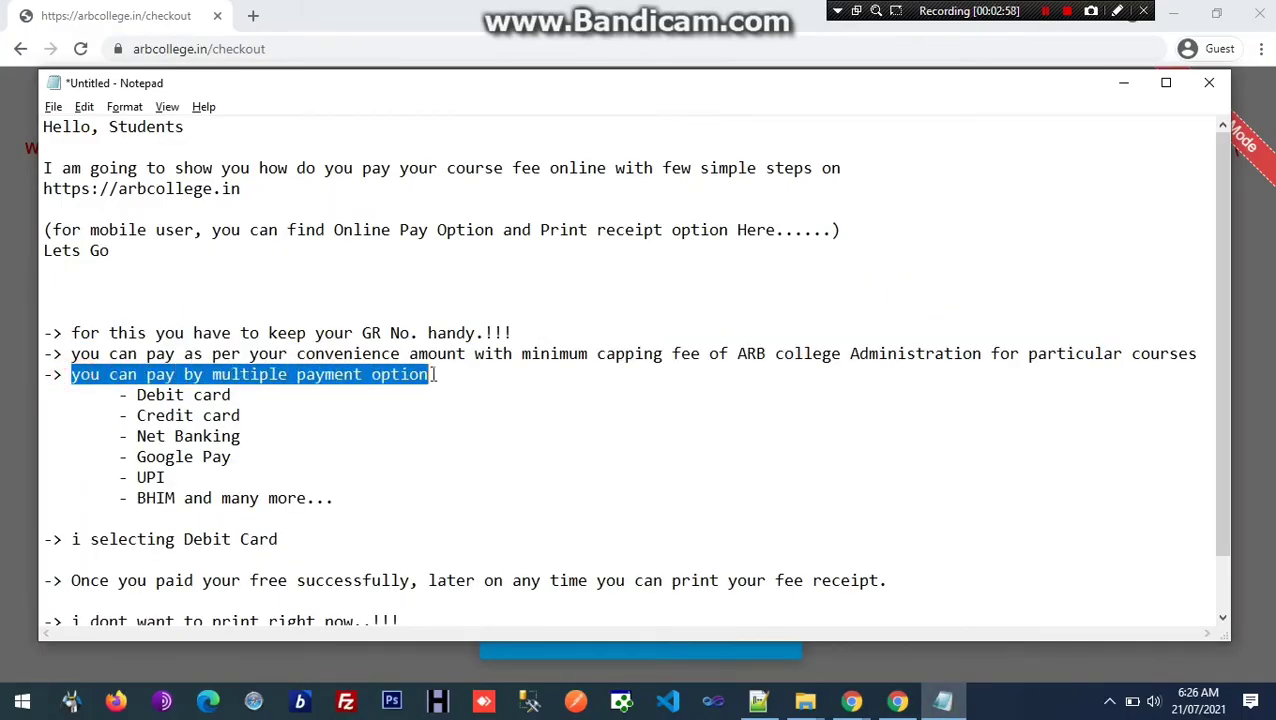
left_click(145, 393)
left_click_drag(137, 395, 140, 436)
left_click_drag(212, 457, 268, 499)
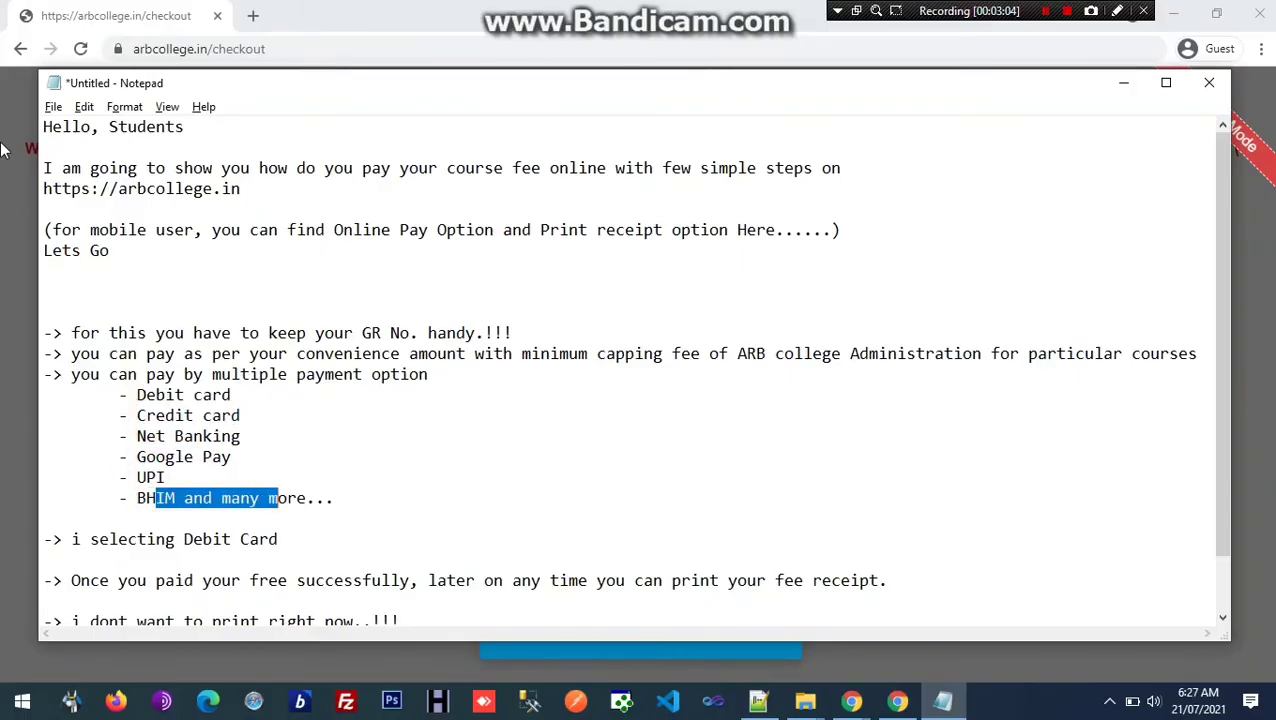
left_click(4, 184)
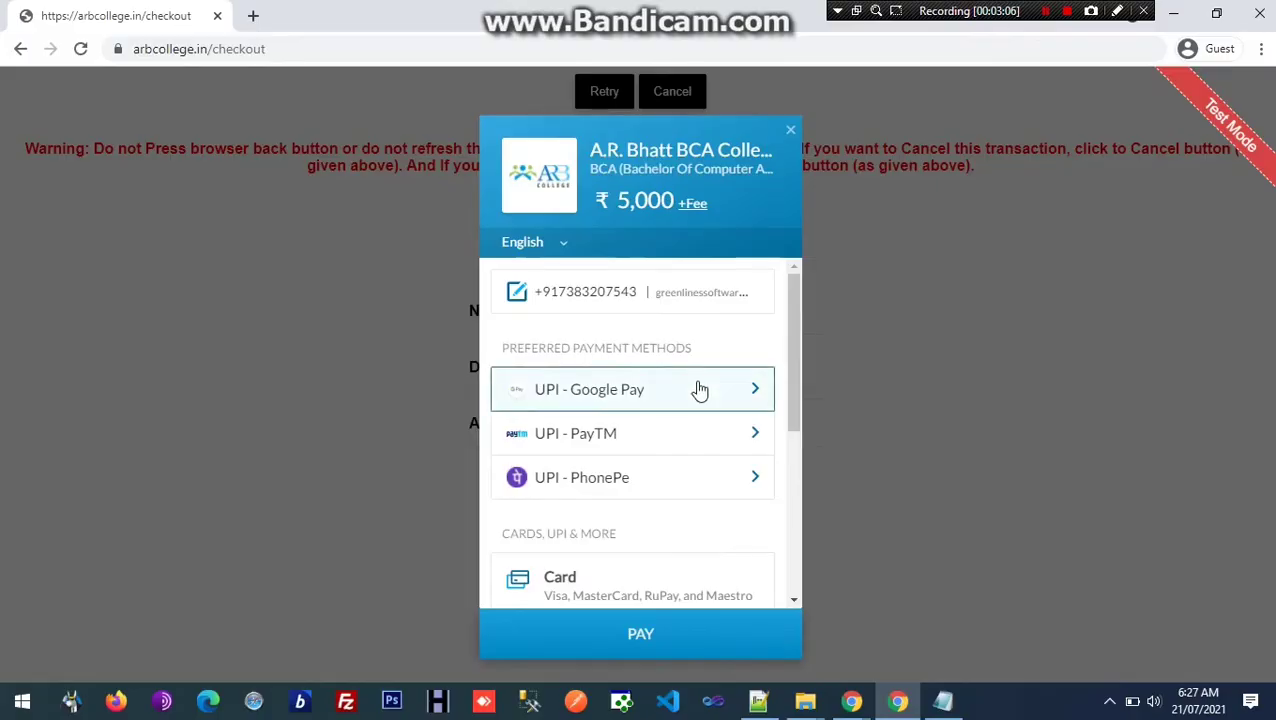
Step: Review the ₹5,000 checkout, highlight the Debit Card note, then choose Card as the payment method
scroll(700, 390, "down", 1)
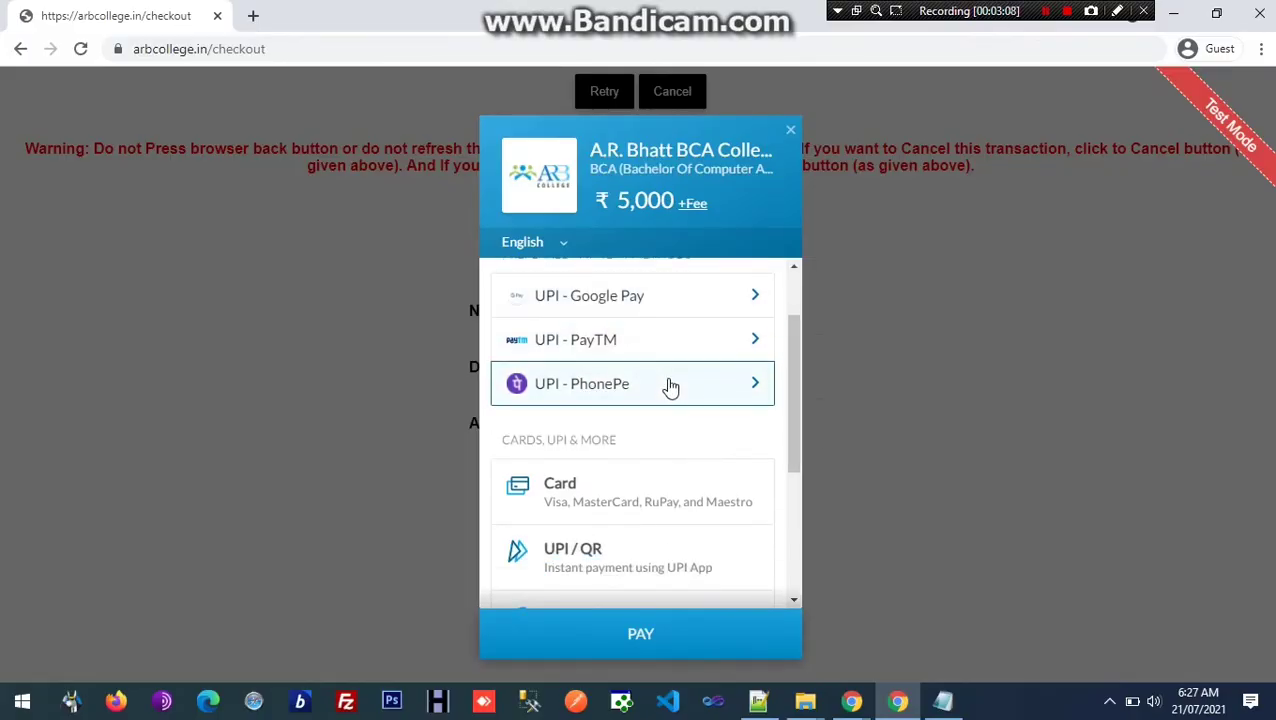
scroll(658, 452, "down", 1)
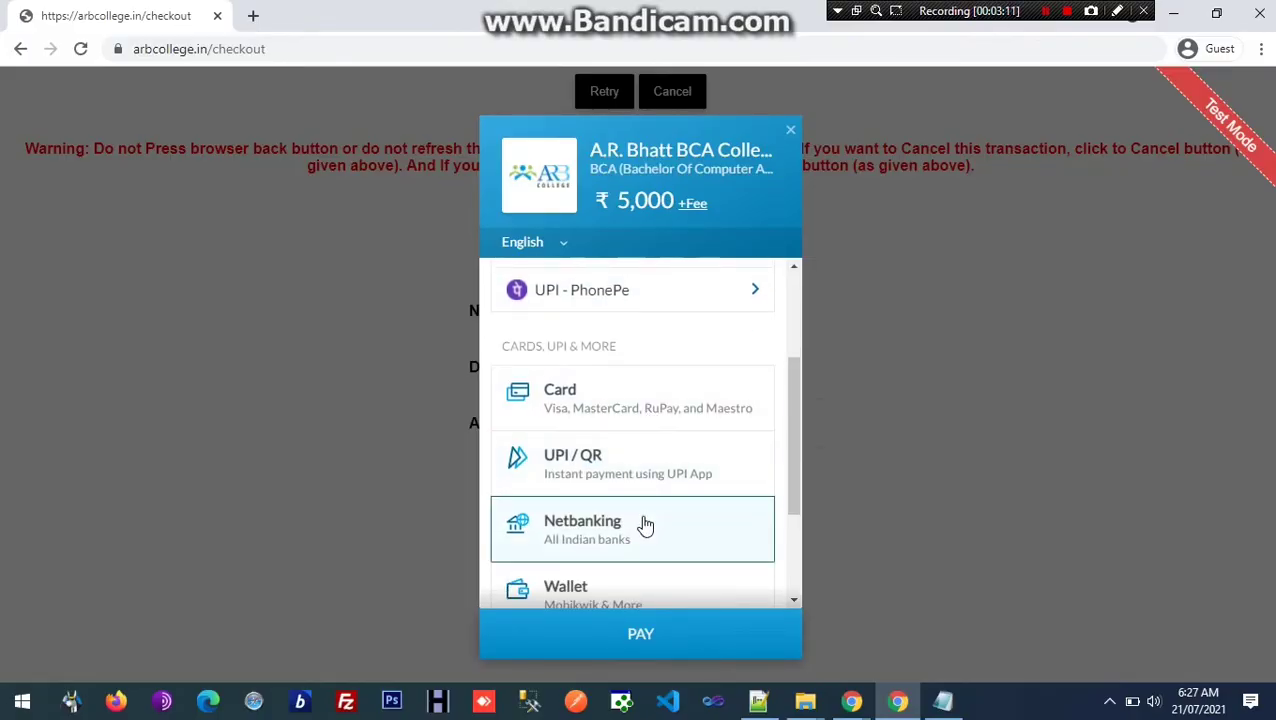
scroll(640, 518, "down", 1)
scroll(637, 510, "up", 1)
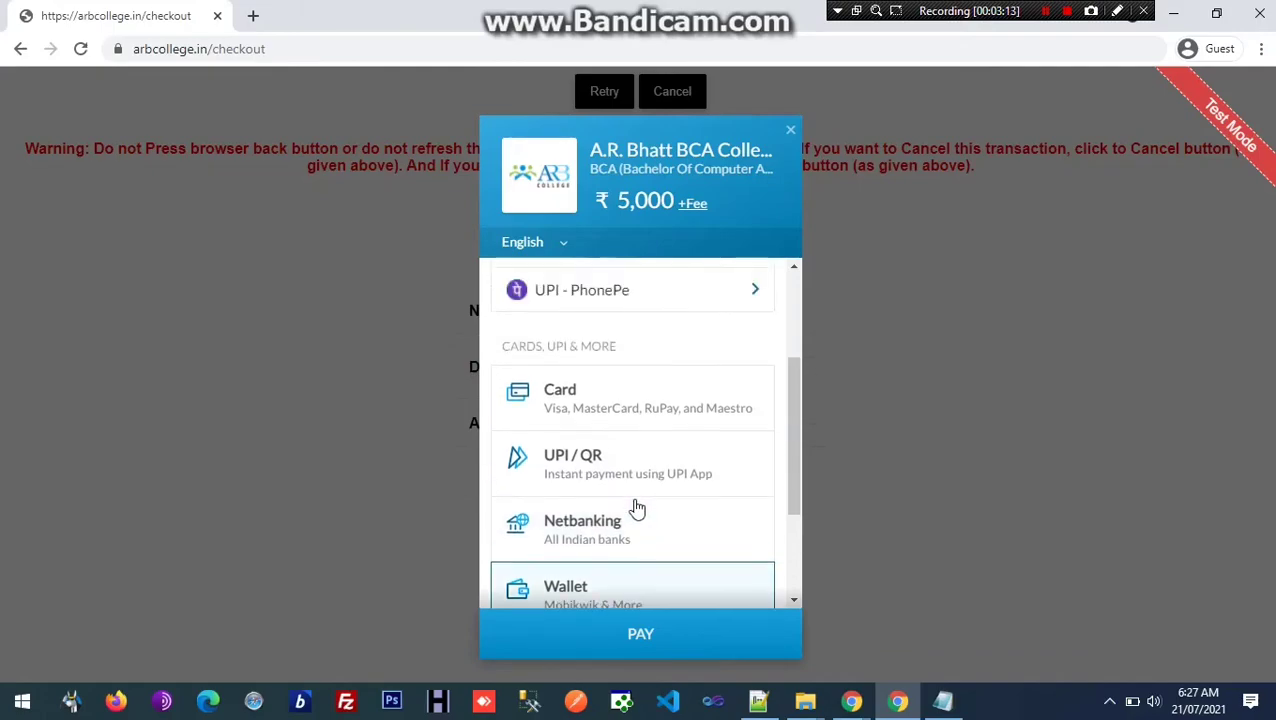
scroll(628, 466, "up", 1)
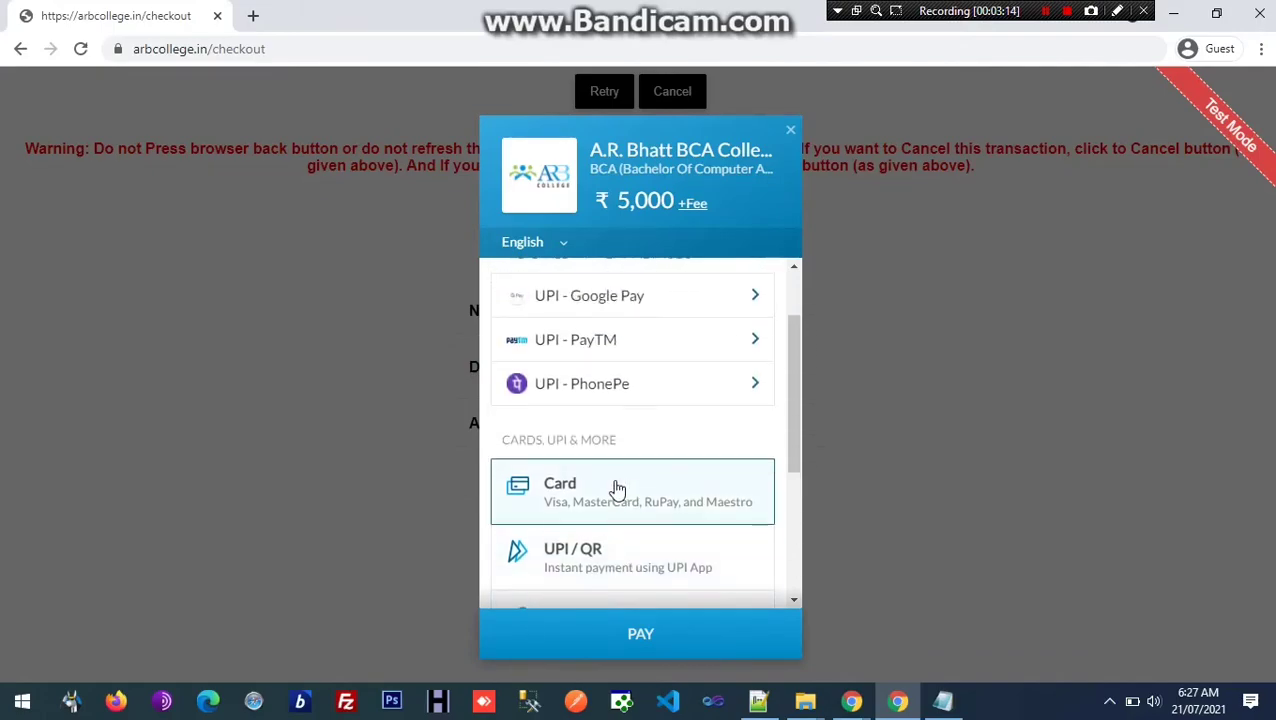
left_click(942, 700)
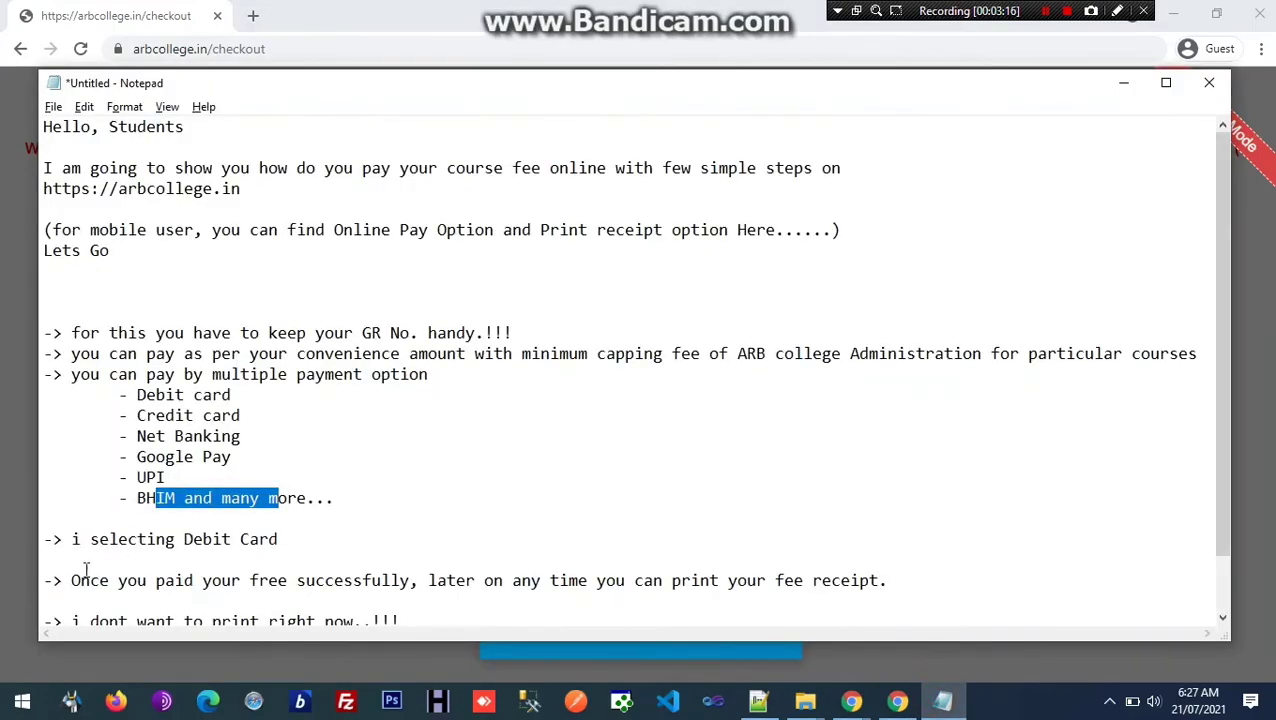
left_click_drag(71, 539, 273, 541)
left_click(101, 50)
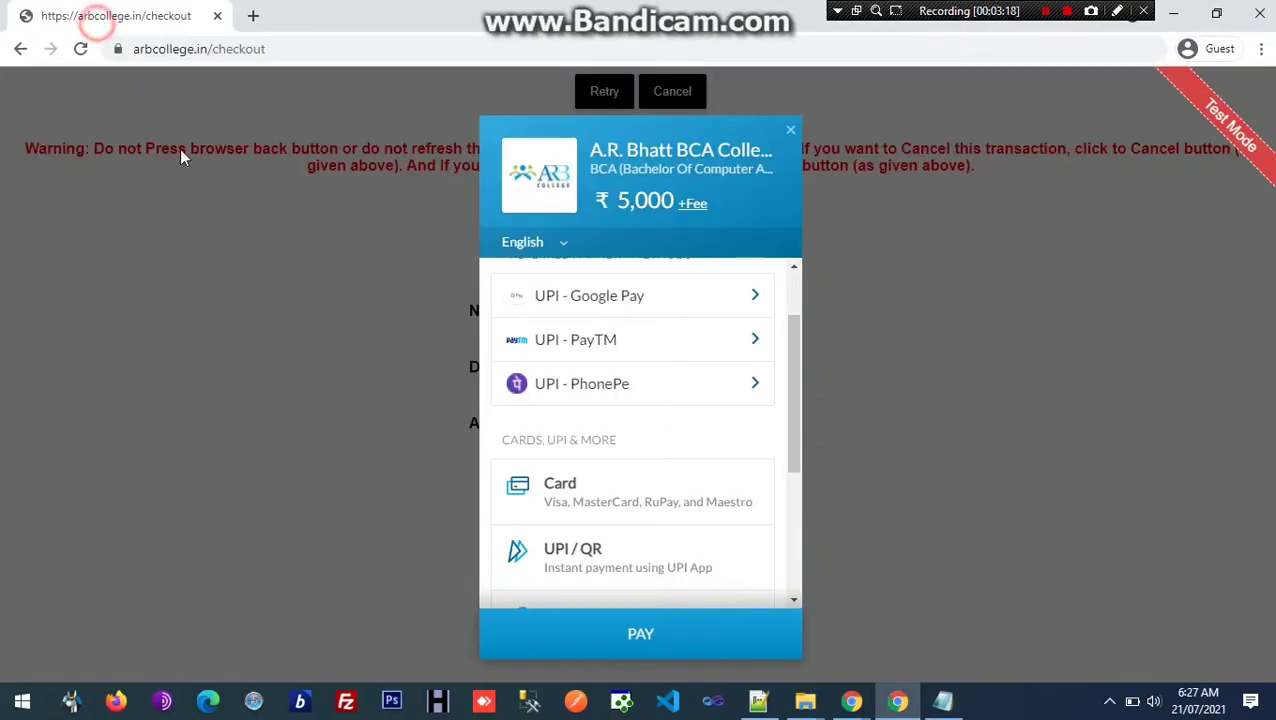
left_click(565, 496)
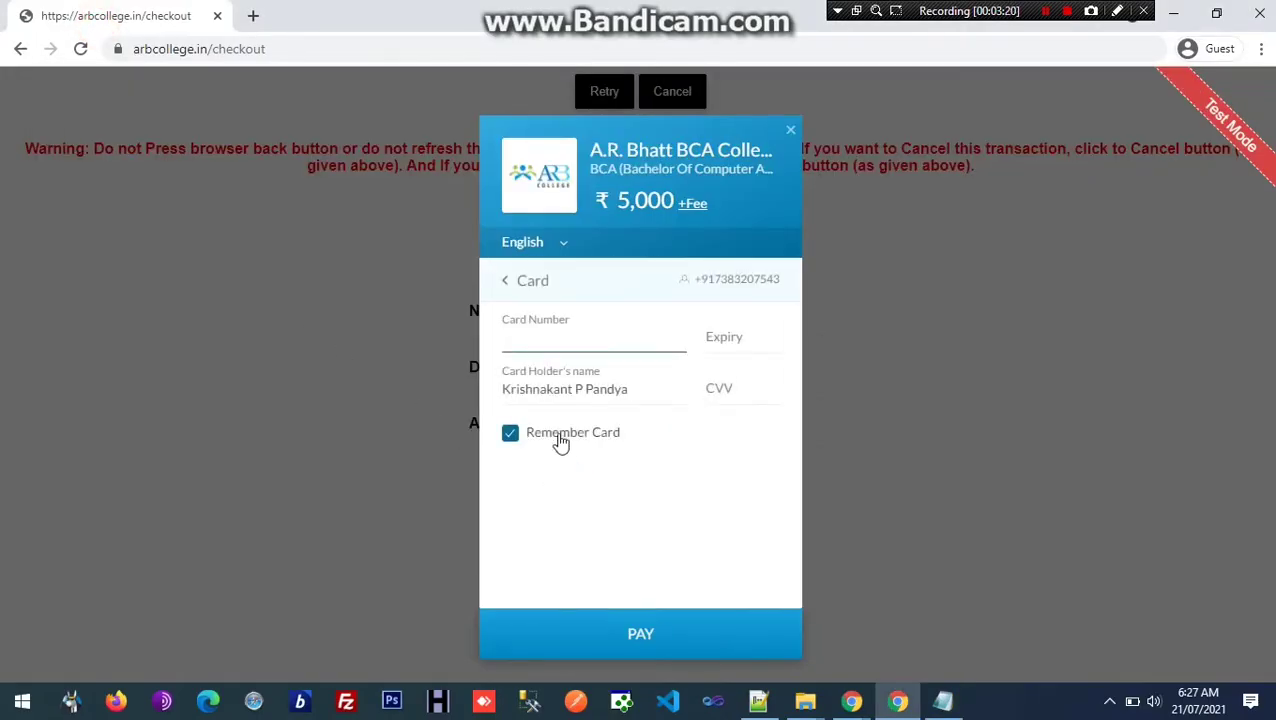
left_click(558, 430)
left_click(517, 332)
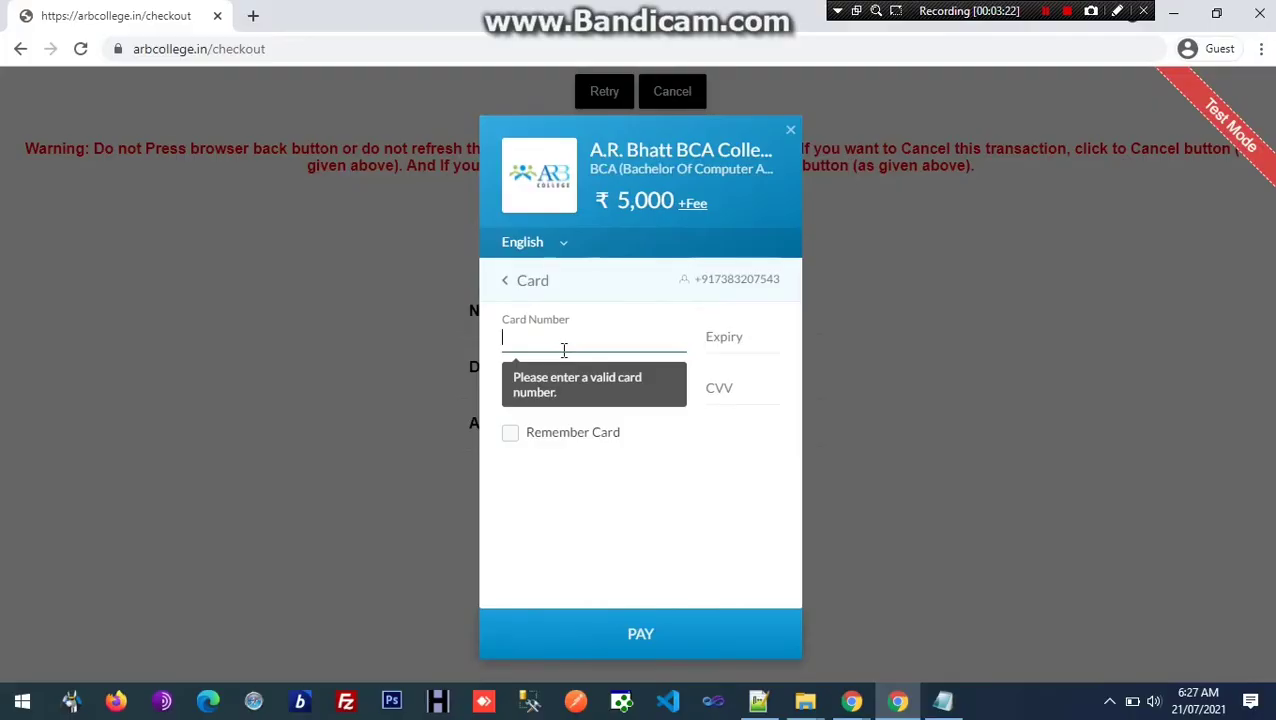
type("411")
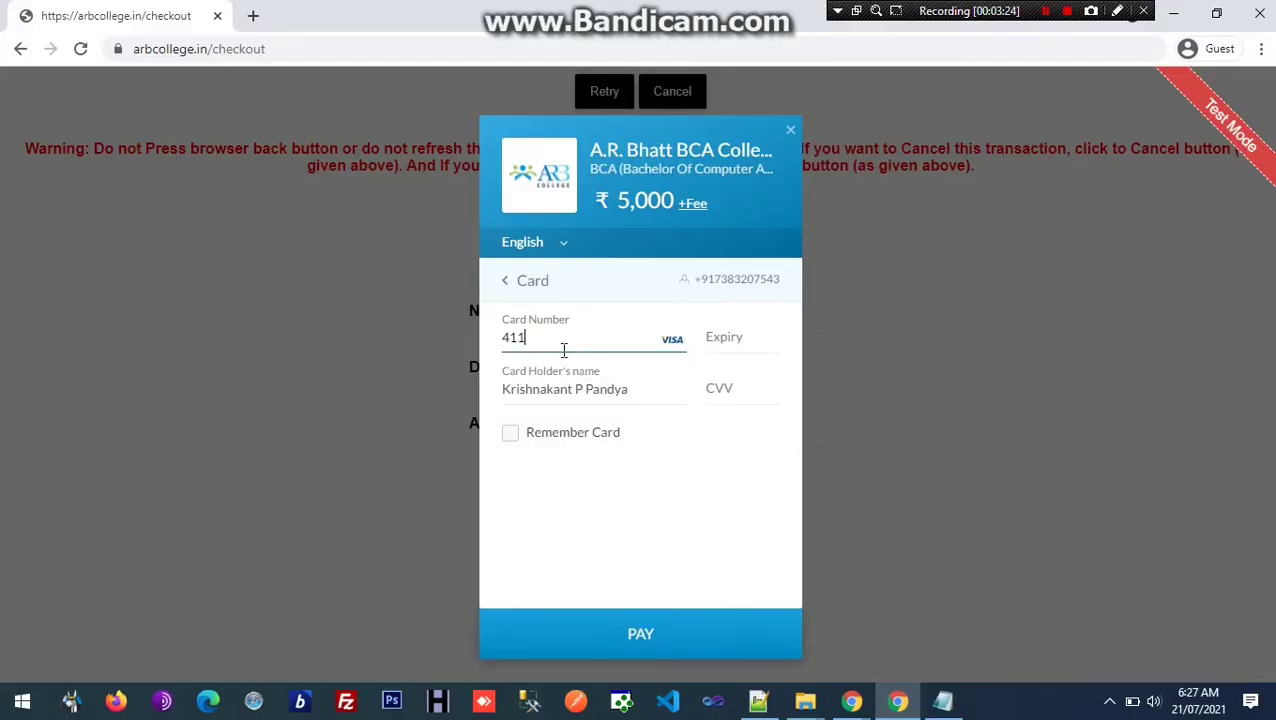
type("1 1111 1111 1111")
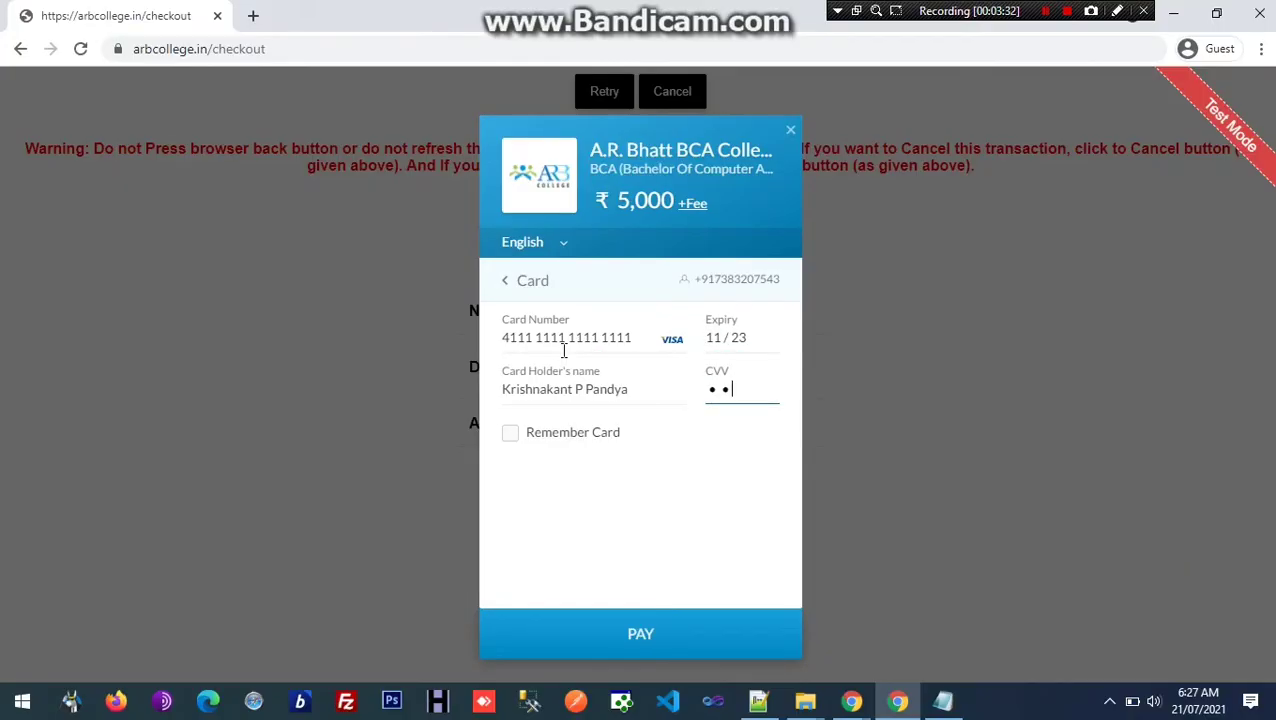
left_click(943, 700)
left_click(293, 543)
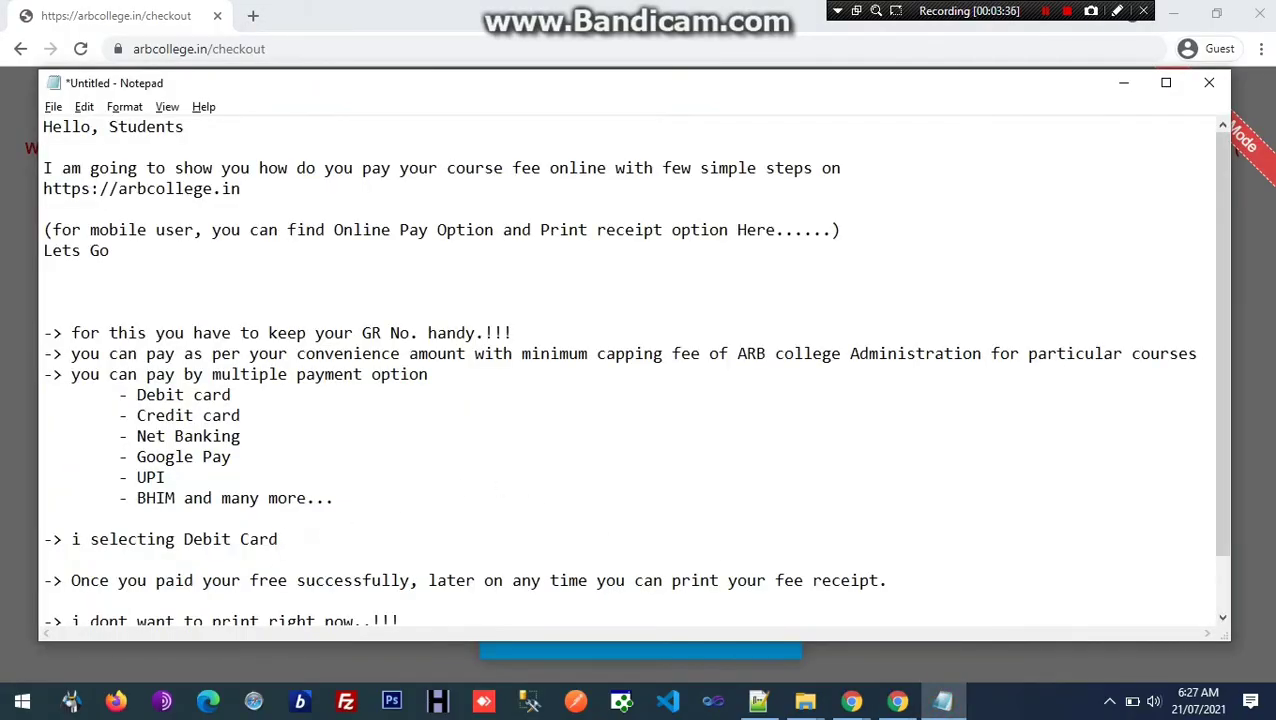
Step: Add '(This is Test Card details so never works for you... ;) dont' after the Debit Card line and return to Chrome
type("(This is Test Car")
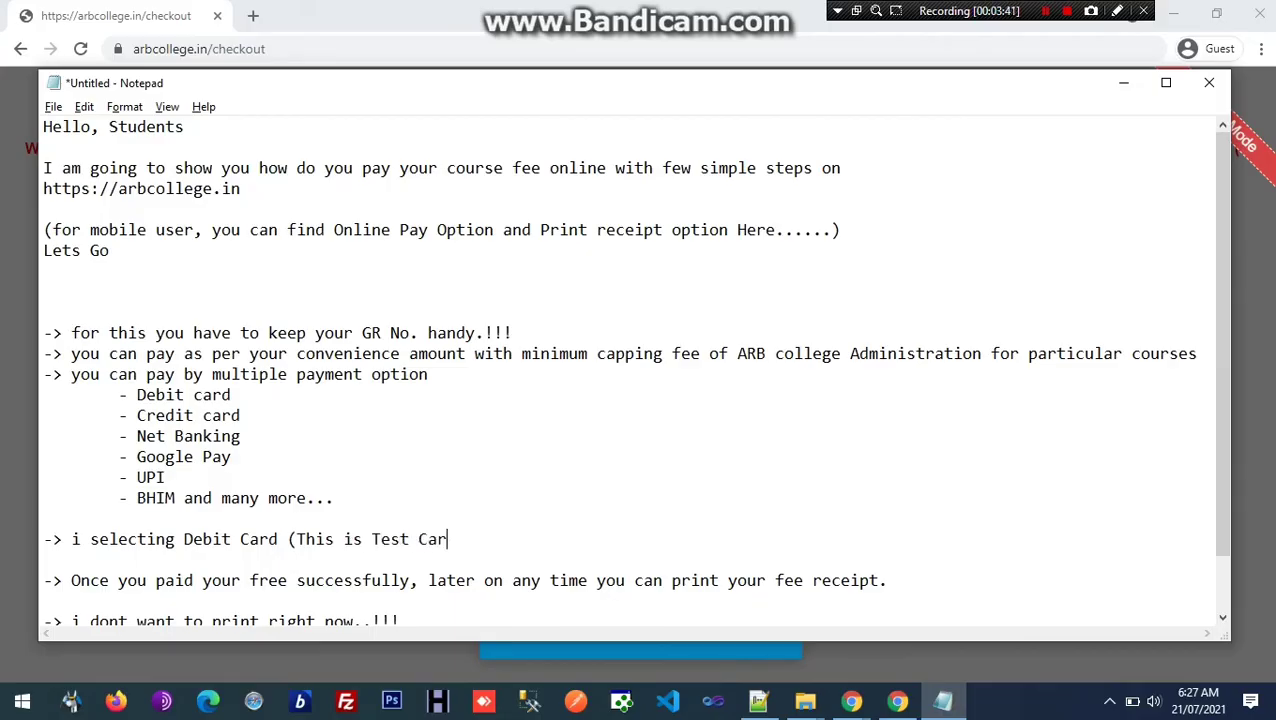
type("d details so")
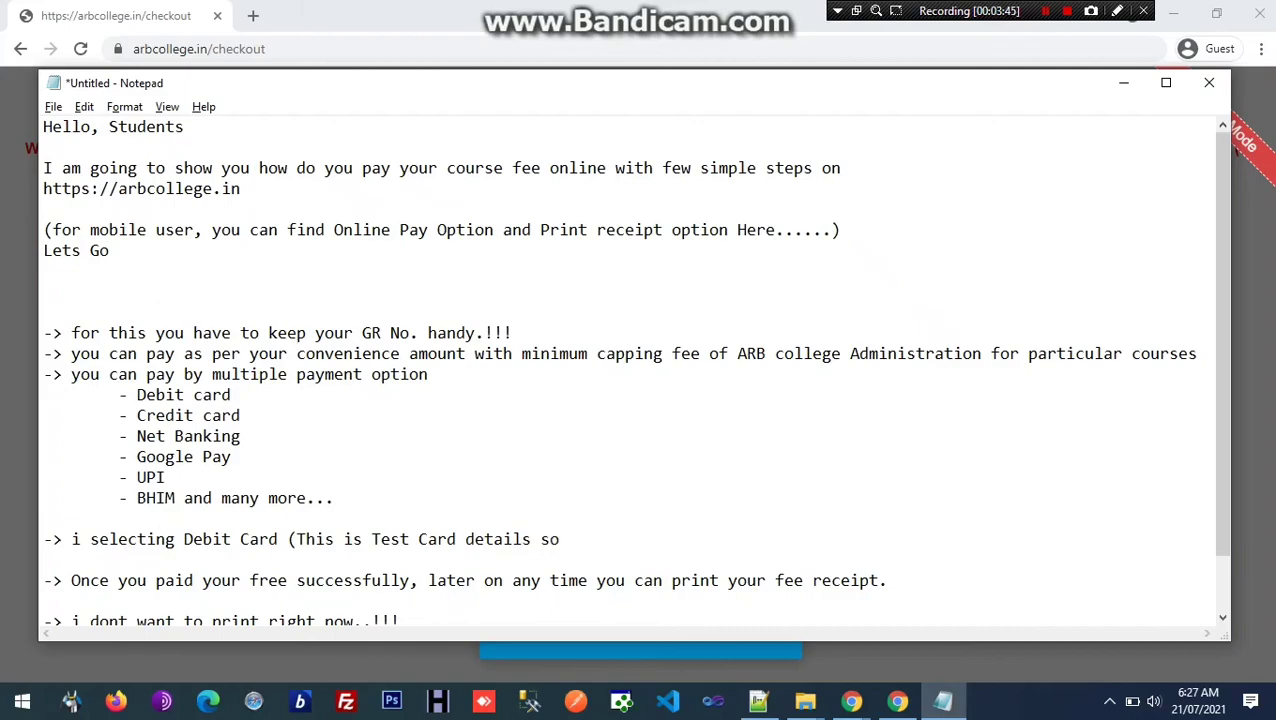
type(" never works ")
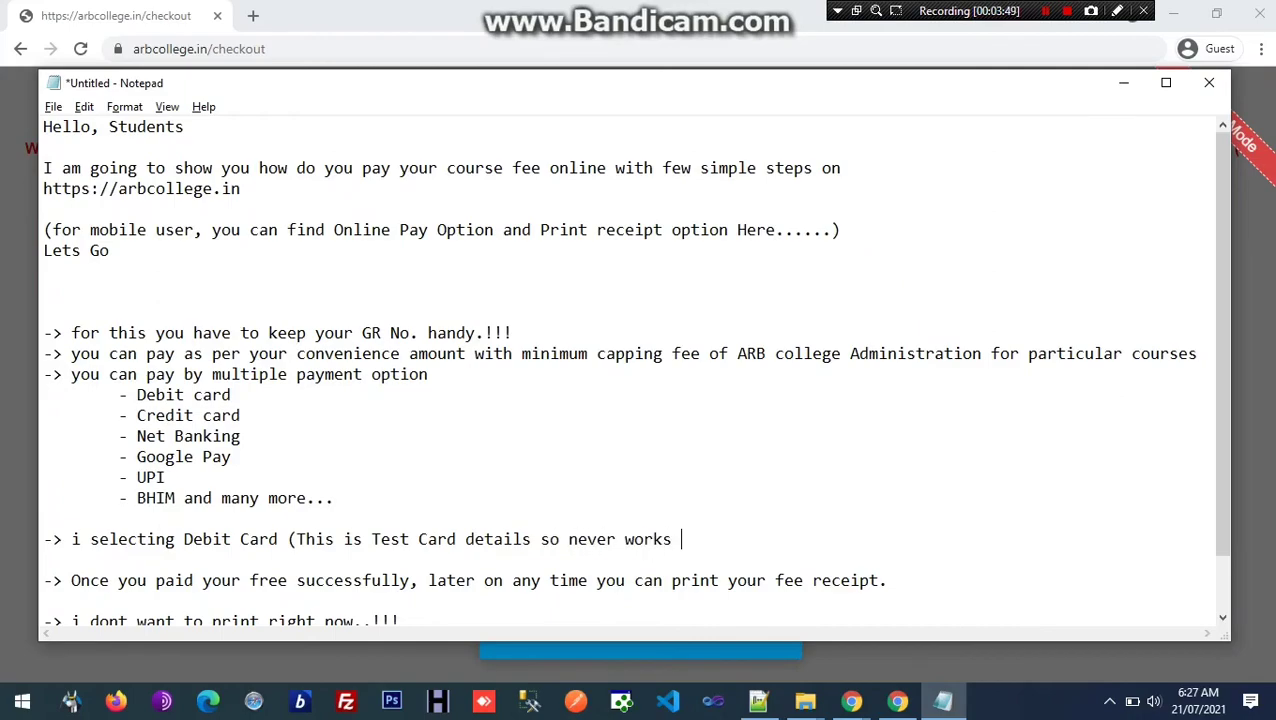
type("for you... ;")
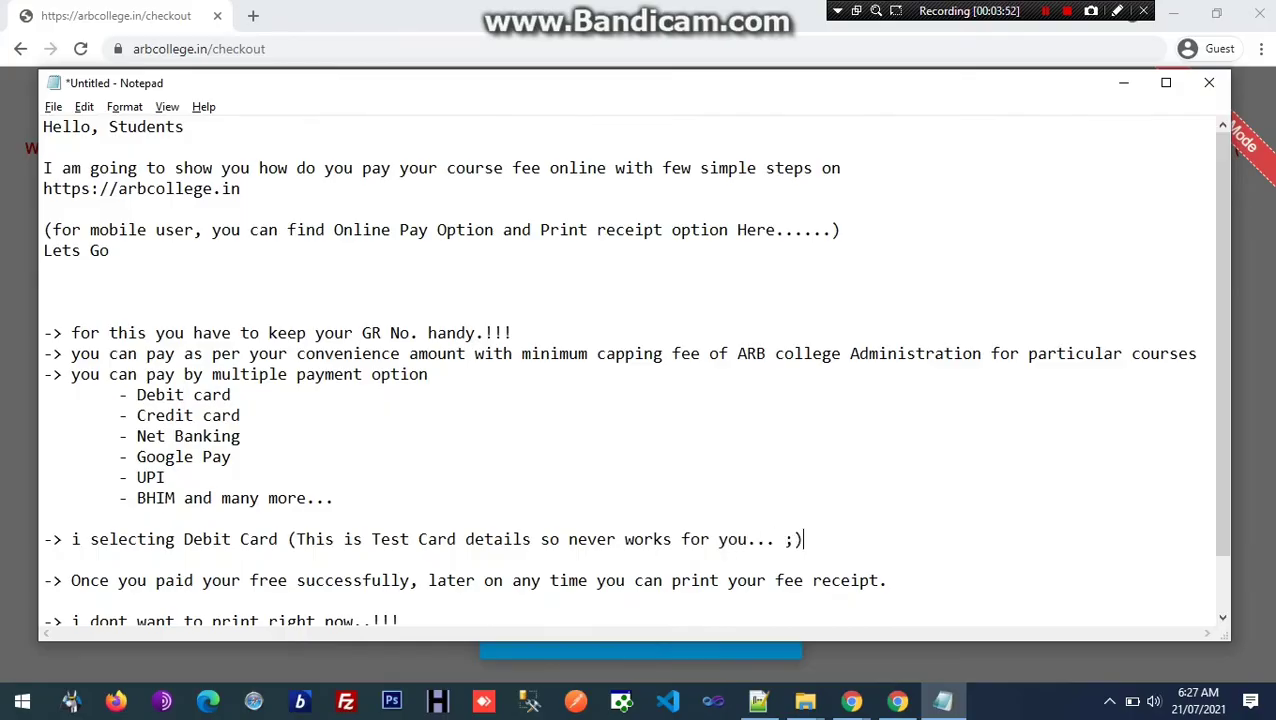
type(") dont try")
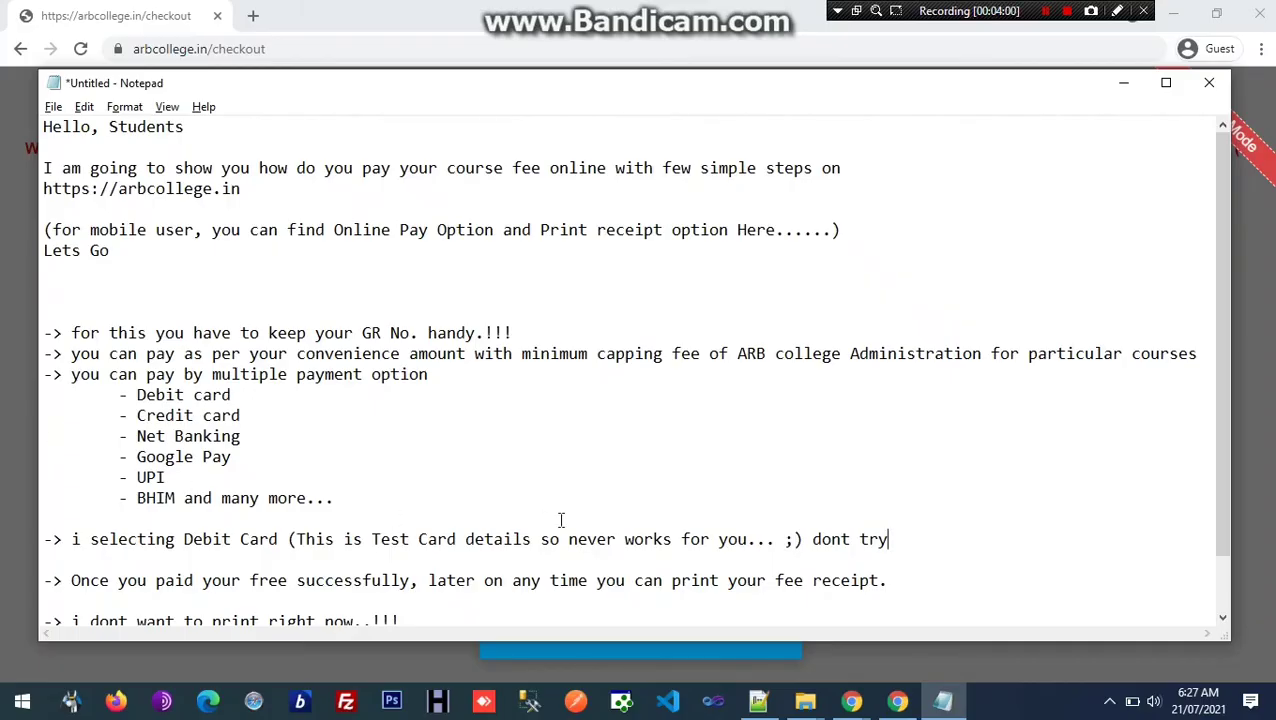
key("alt+Tab")
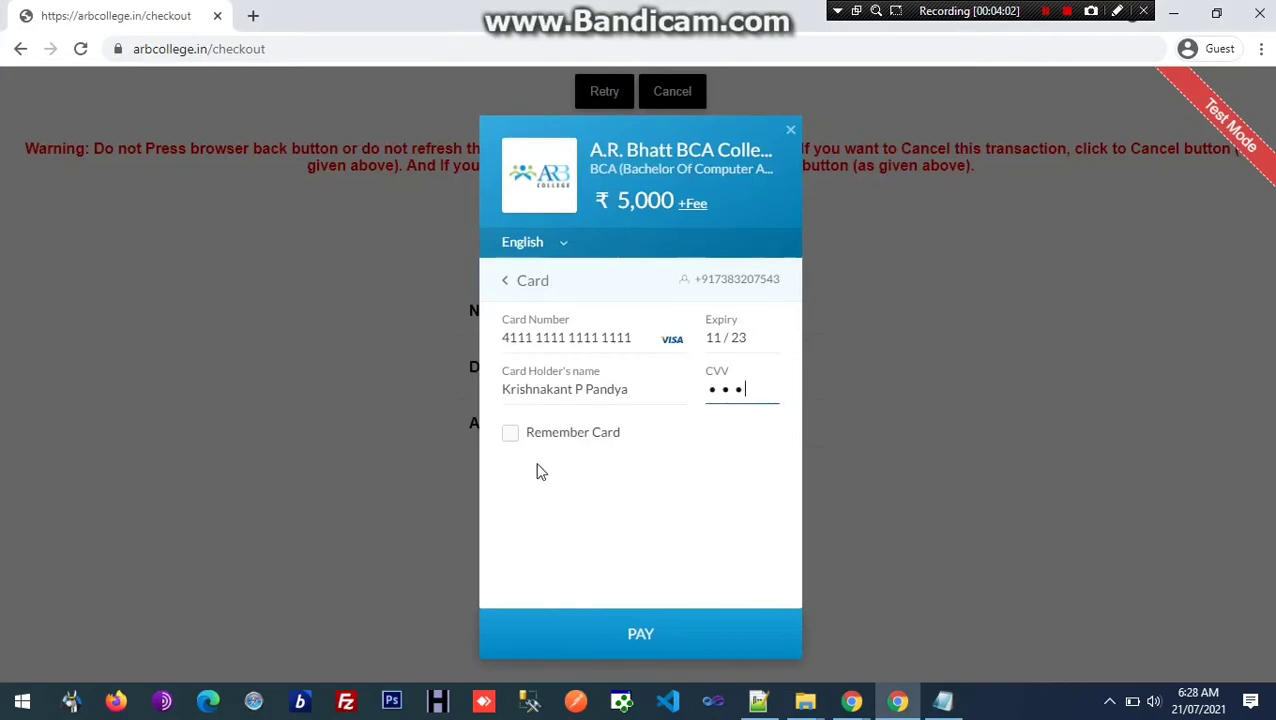
Step: Pay the ₹5,118 total (₹5,000 plus convenience charges and GST), approving it as Success on the demo bank page
left_click(646, 648)
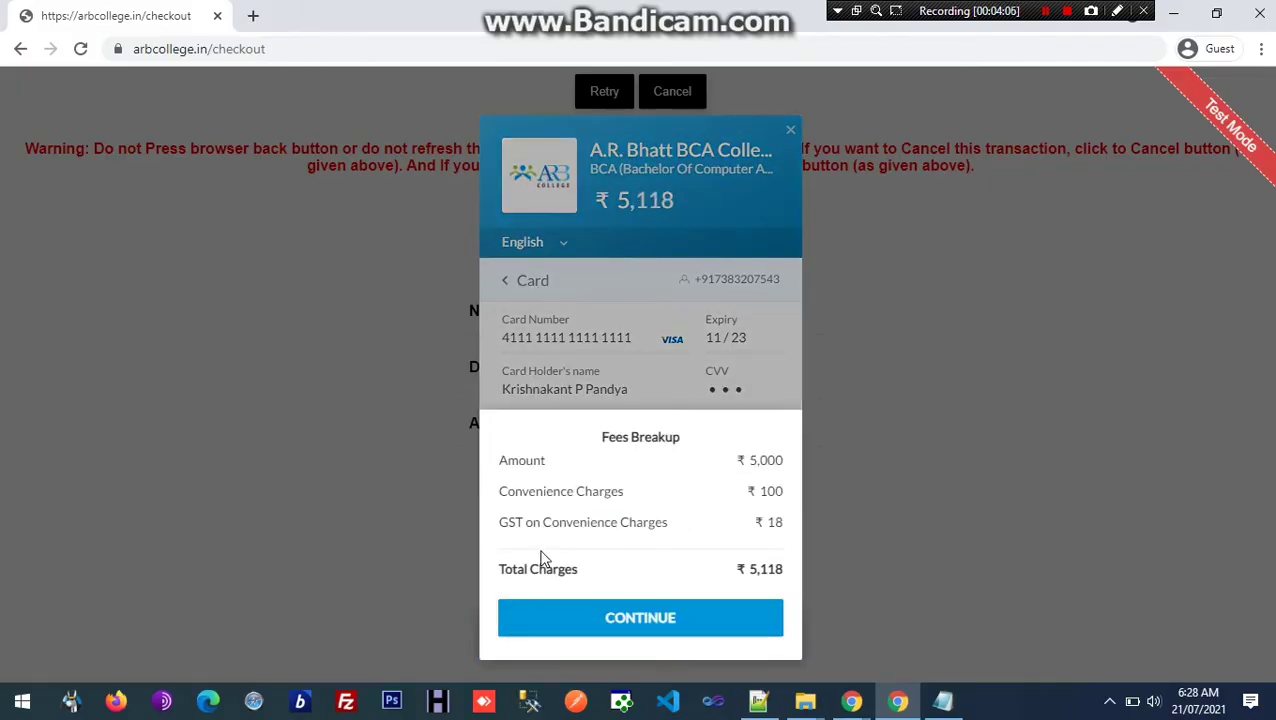
left_click_drag(500, 460, 780, 463)
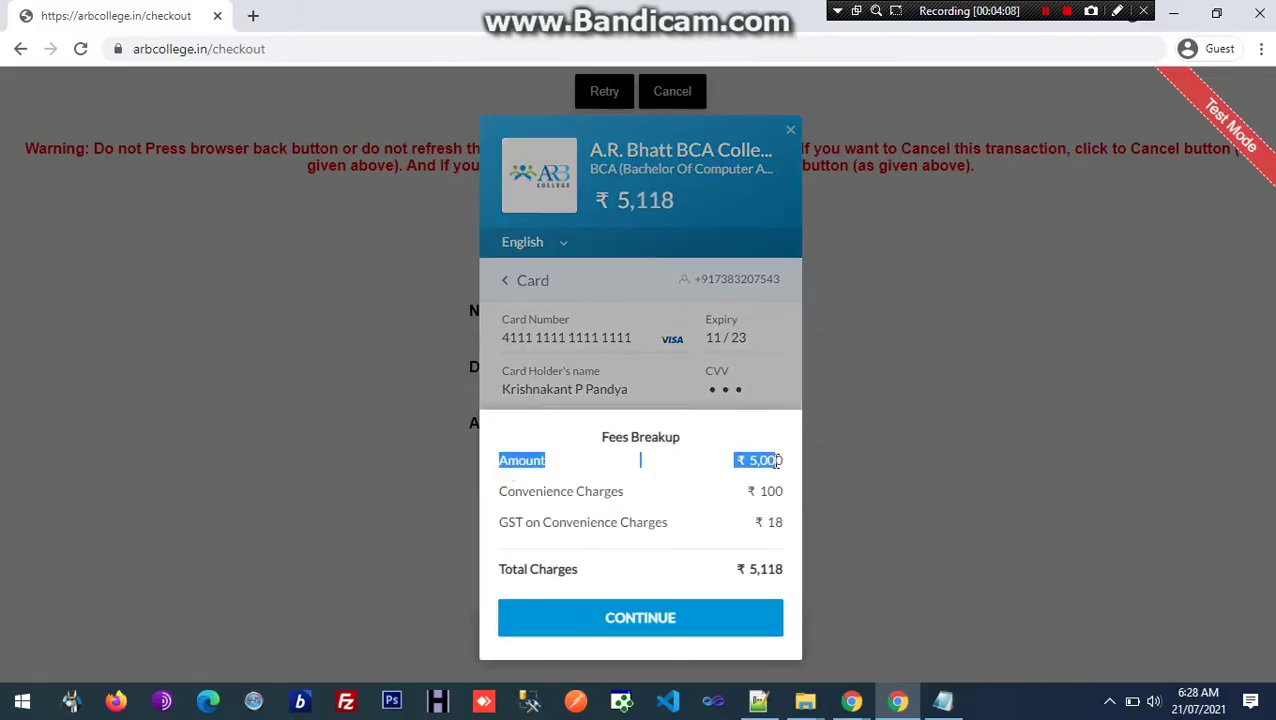
left_click_drag(515, 491, 745, 513)
left_click_drag(508, 522, 772, 520)
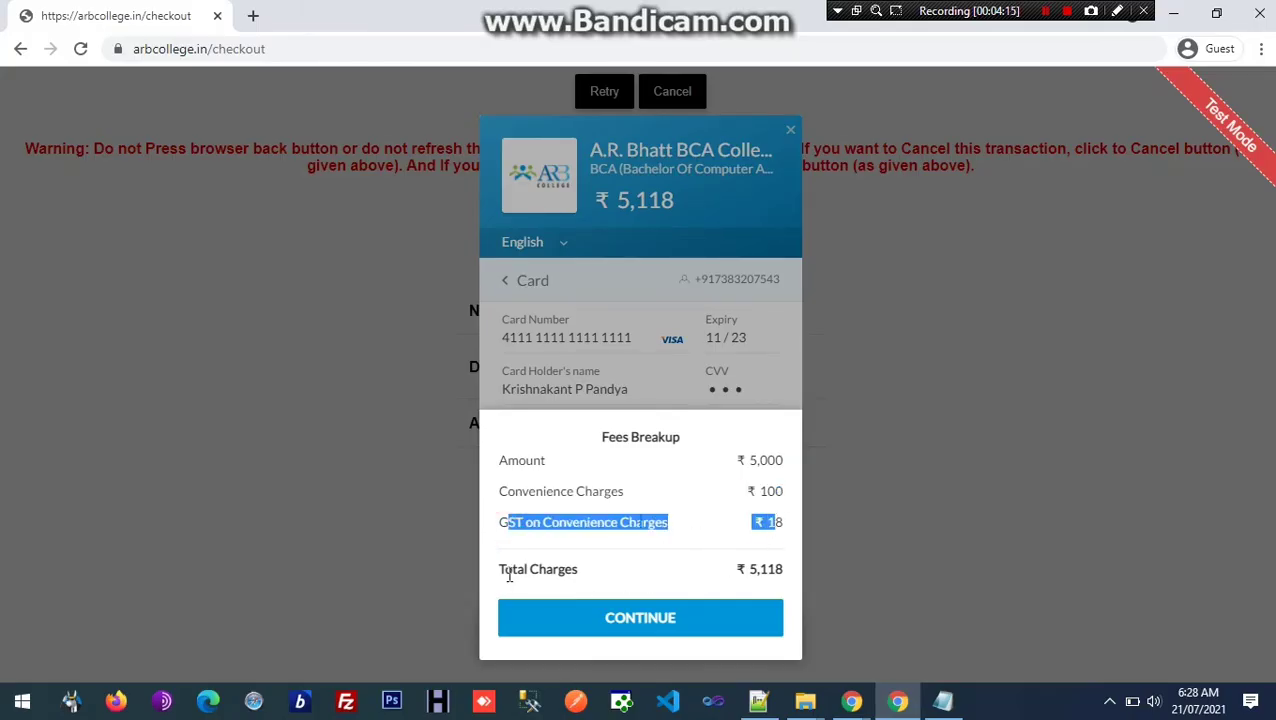
left_click_drag(508, 570, 755, 572)
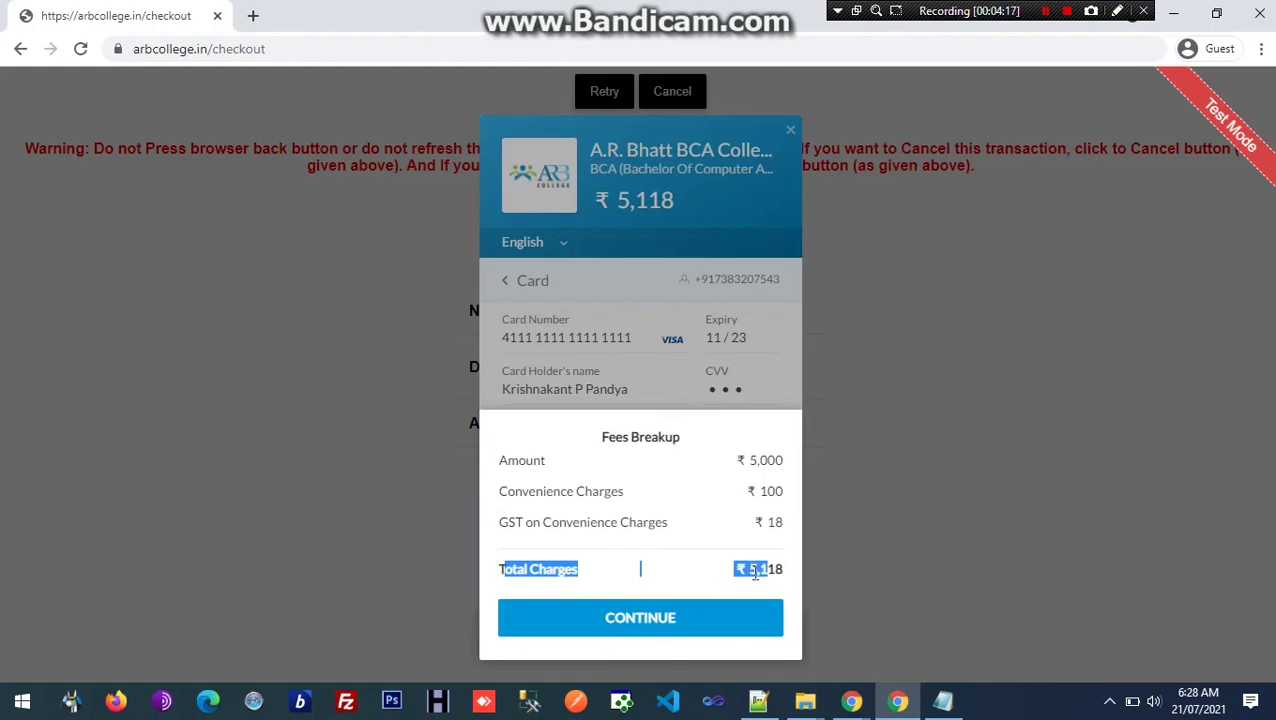
left_click(626, 617)
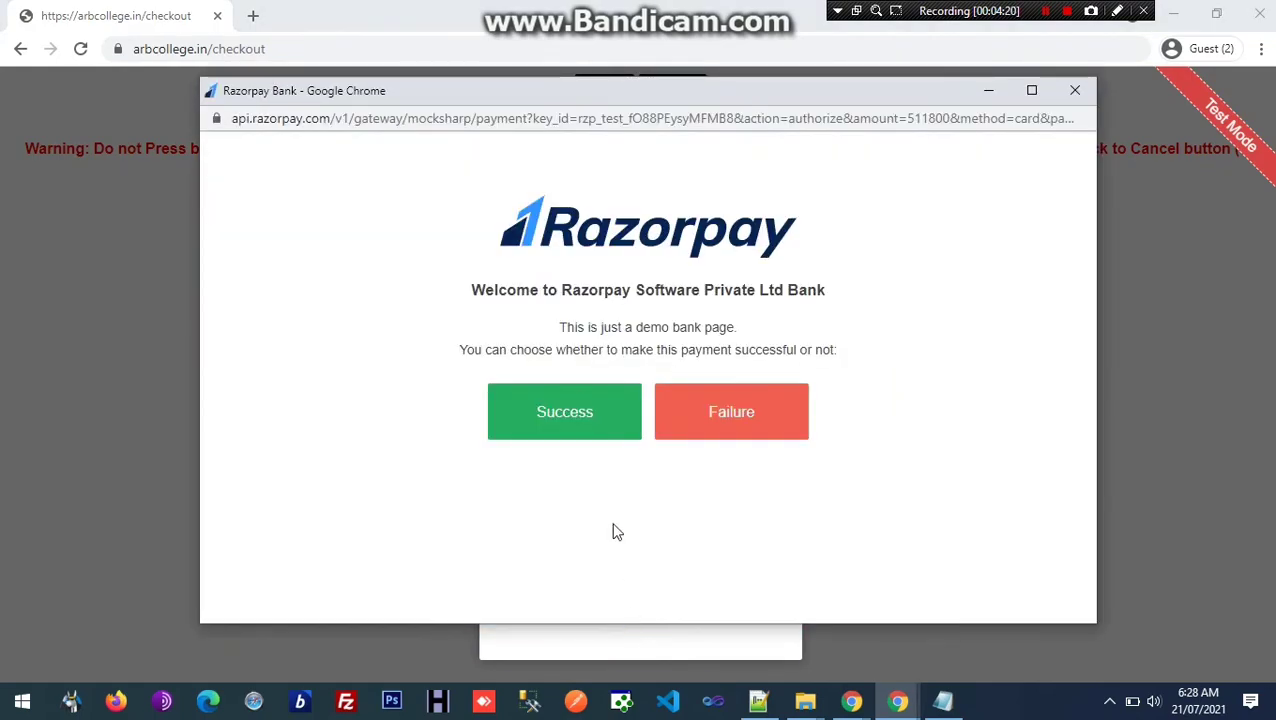
left_click(560, 431)
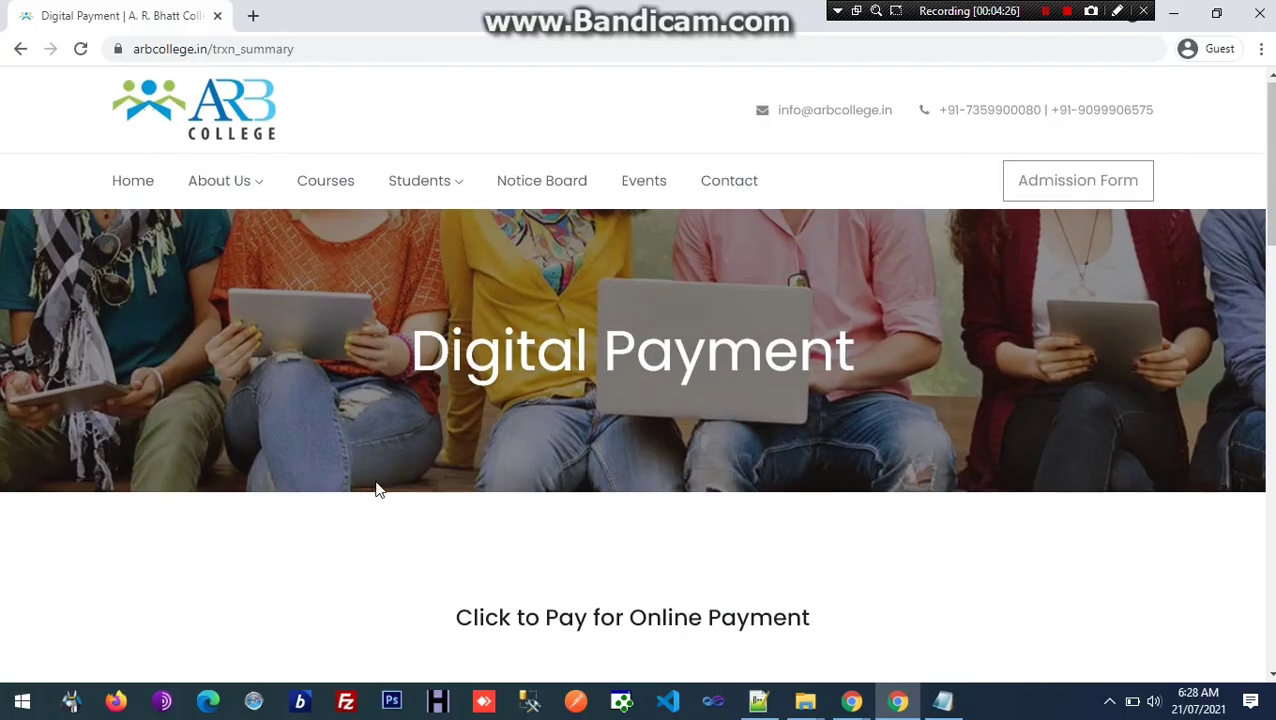
Step: Highlight the transaction successful message, payment ID and the student's details on the summary page
scroll(375, 490, "down", 4)
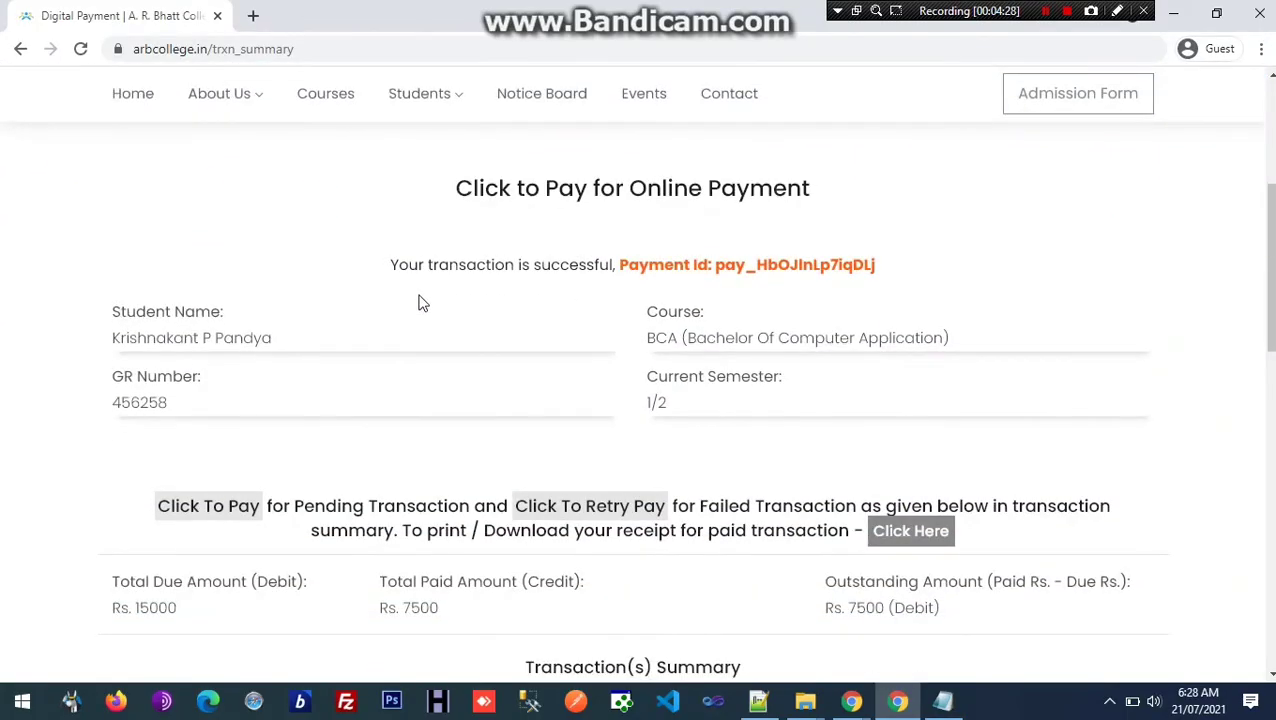
left_click_drag(398, 264, 866, 308)
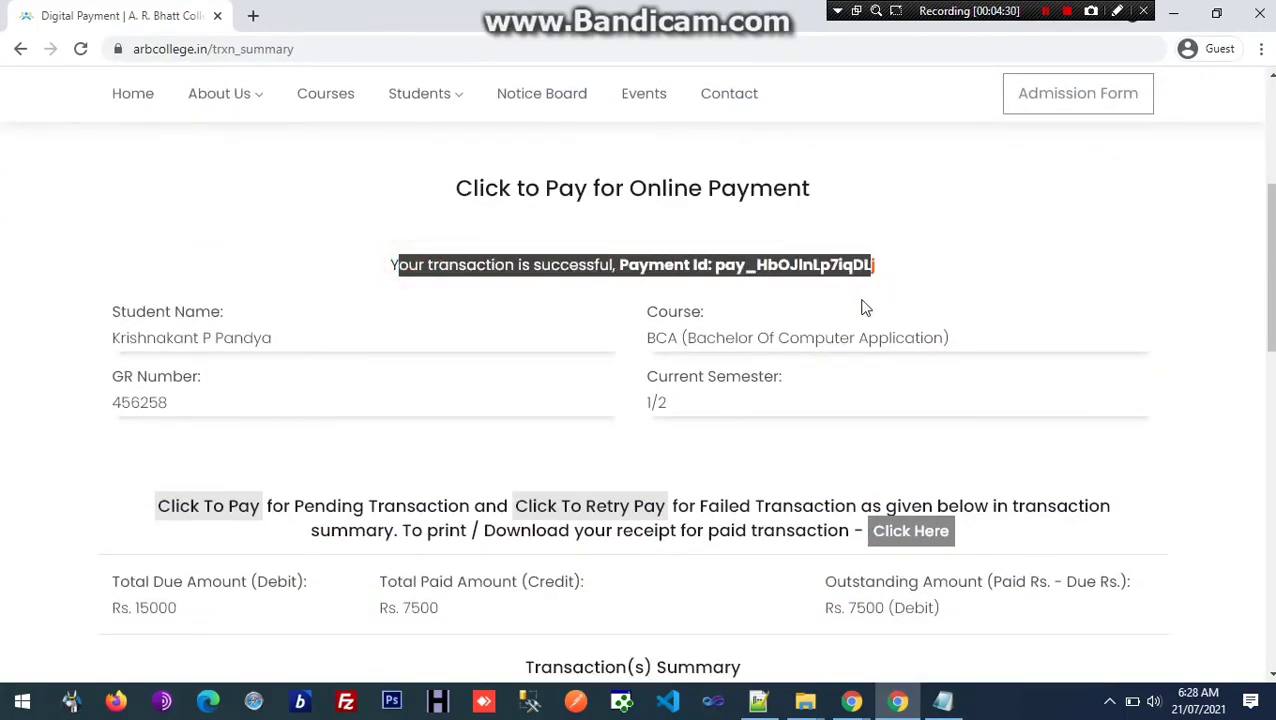
left_click_drag(140, 340, 866, 336)
Step: Highlight the new Rs. 5000 captured payment amount and the note about printing the receipt
scroll(337, 378, "down", 4)
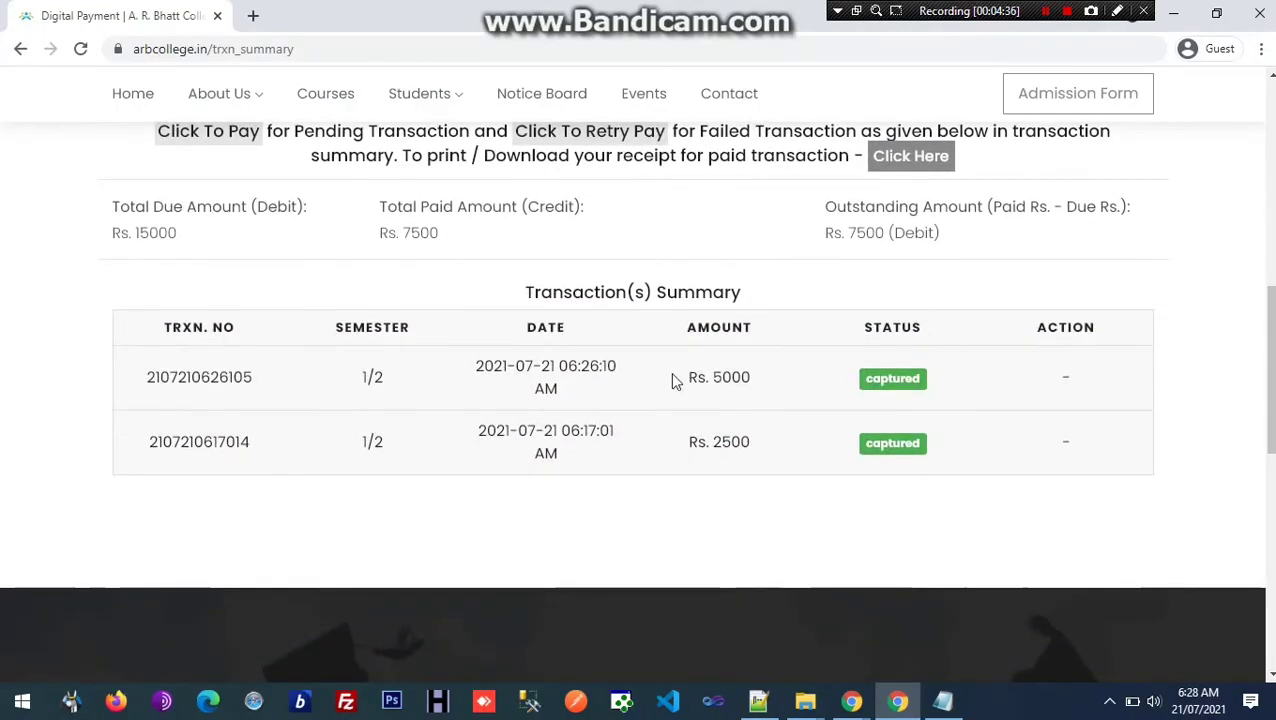
left_click_drag(724, 377, 924, 387)
scroll(197, 356, "up", 3)
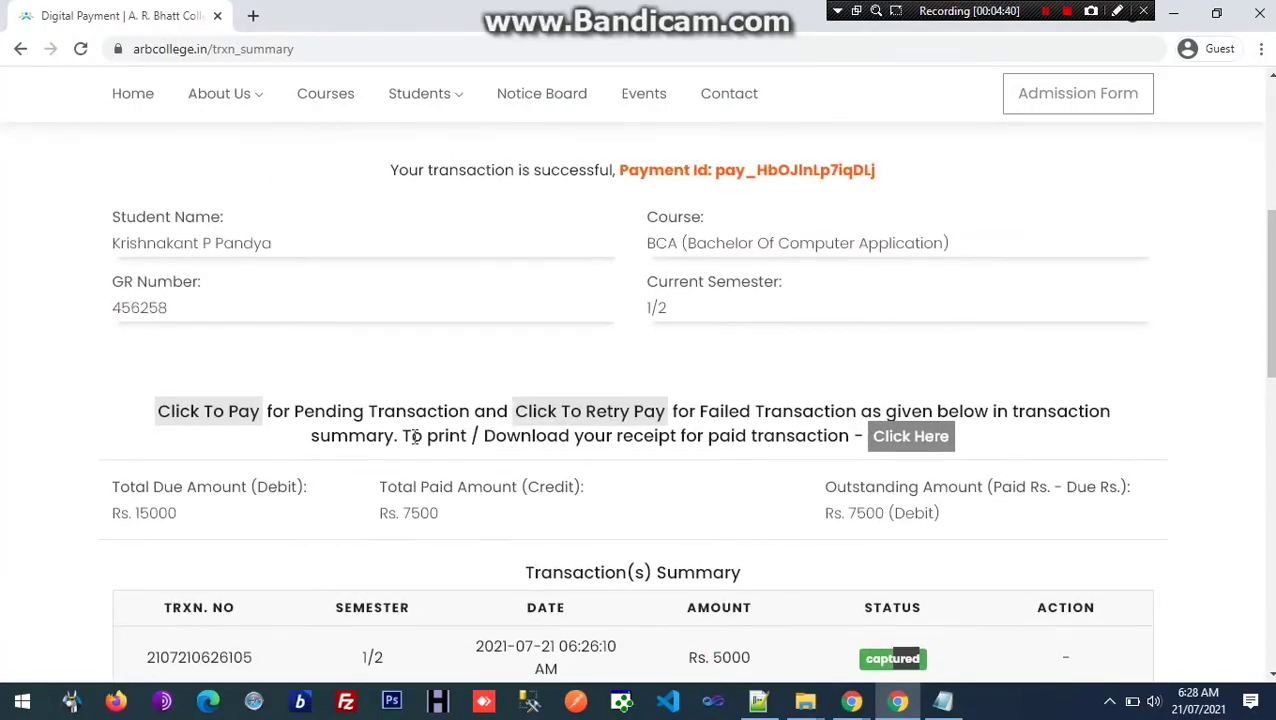
scroll(416, 440, "down", 1)
left_click_drag(160, 318, 1112, 308)
left_click(1113, 312)
left_click_drag(327, 344, 905, 348)
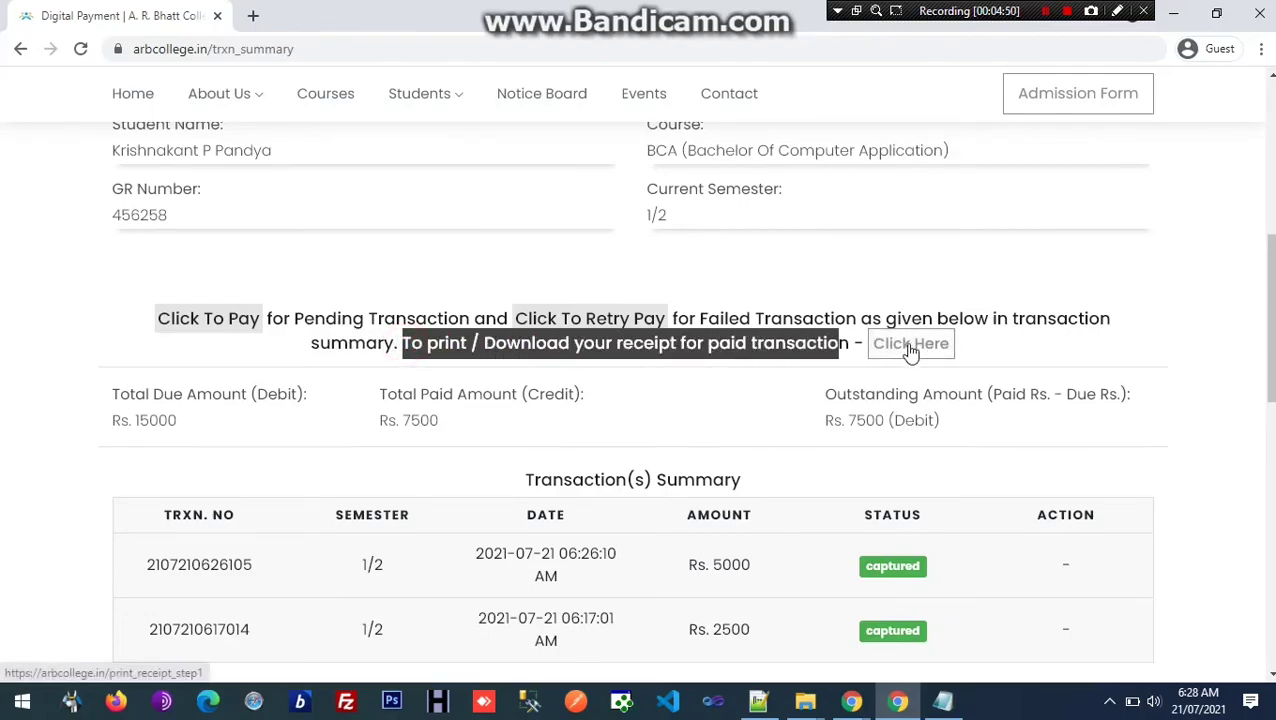
Step: In Notepad, highlight the closing lines: print the receipt later, no printing now, 'Thanks for watching'
left_click(945, 705)
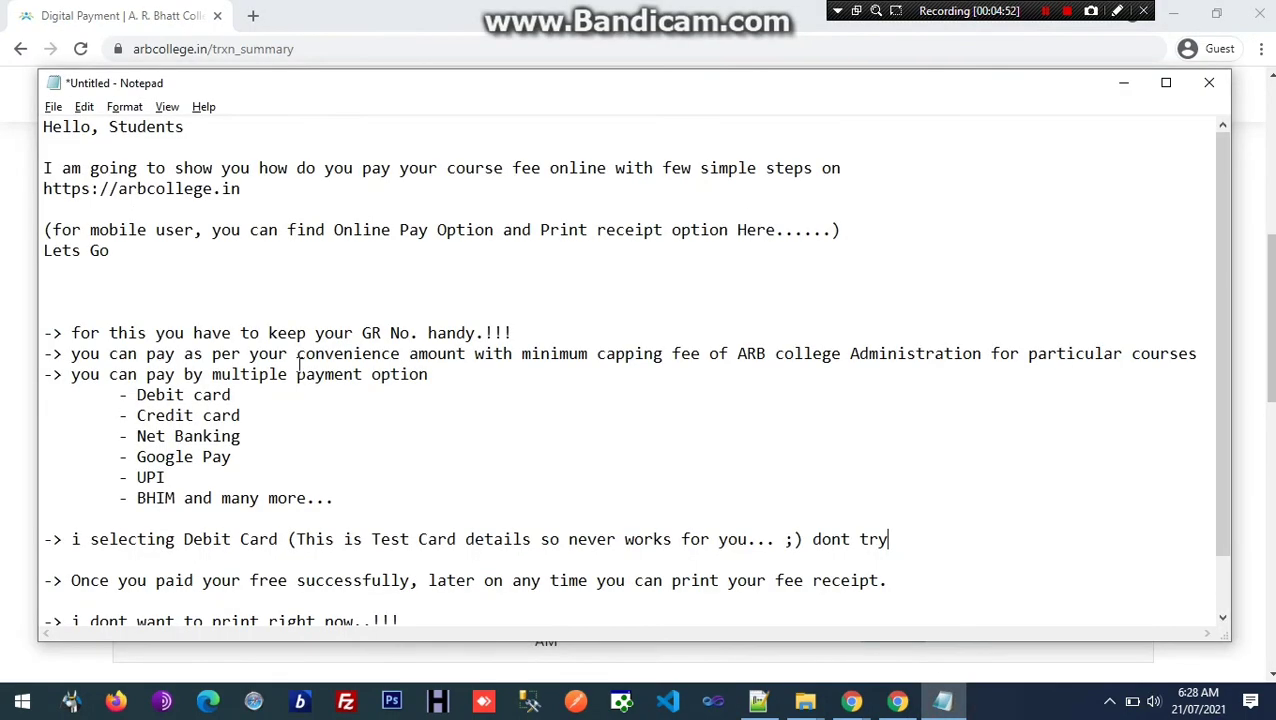
scroll(203, 490, "down", 1)
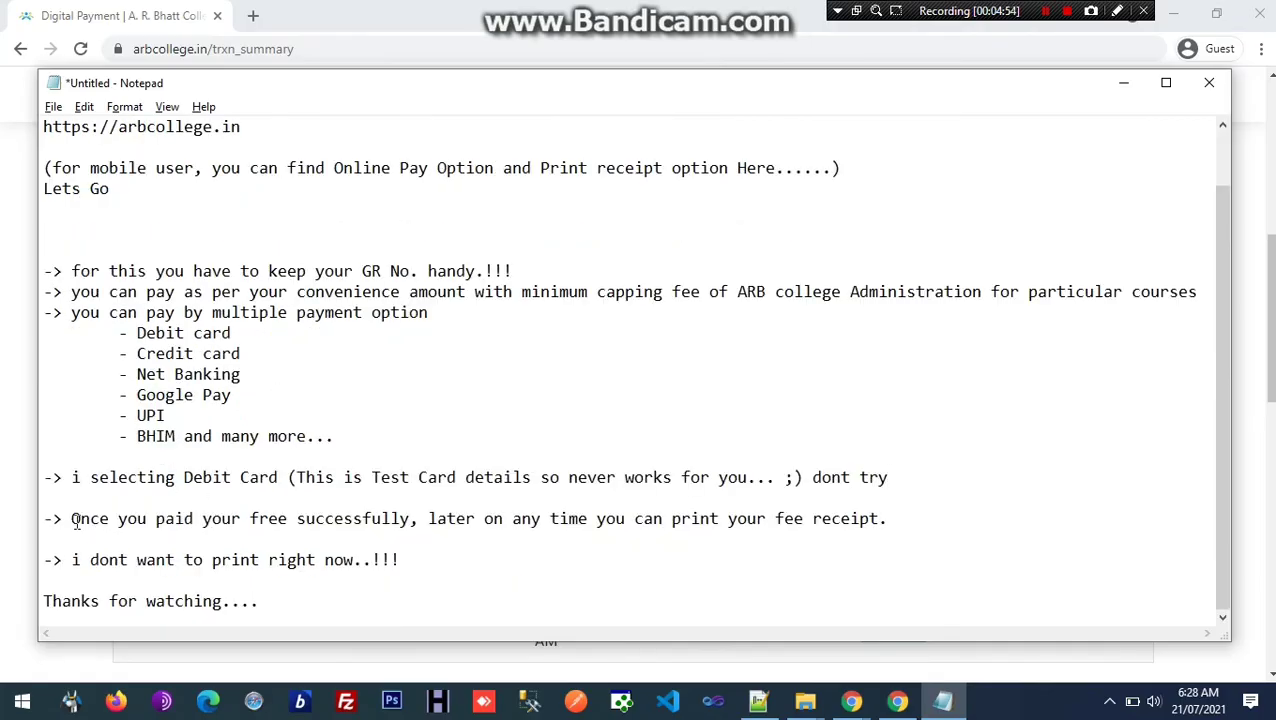
left_click_drag(74, 521, 873, 516)
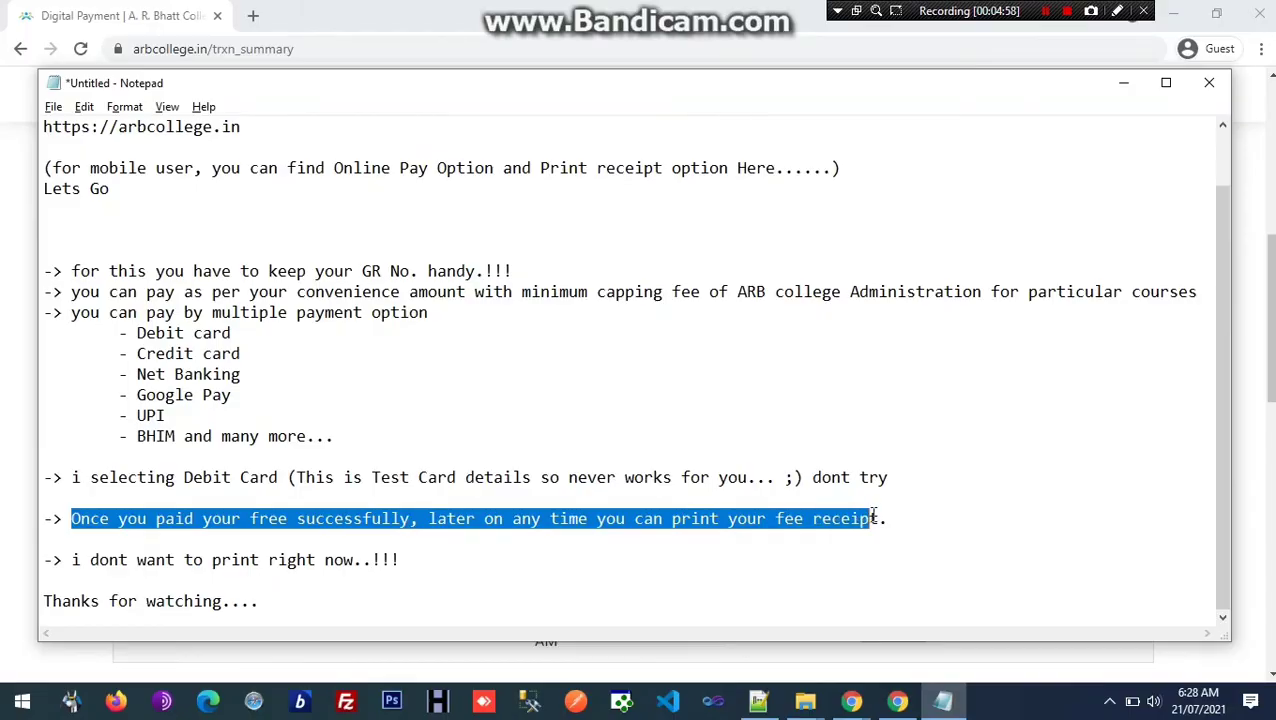
left_click_drag(80, 561, 325, 562)
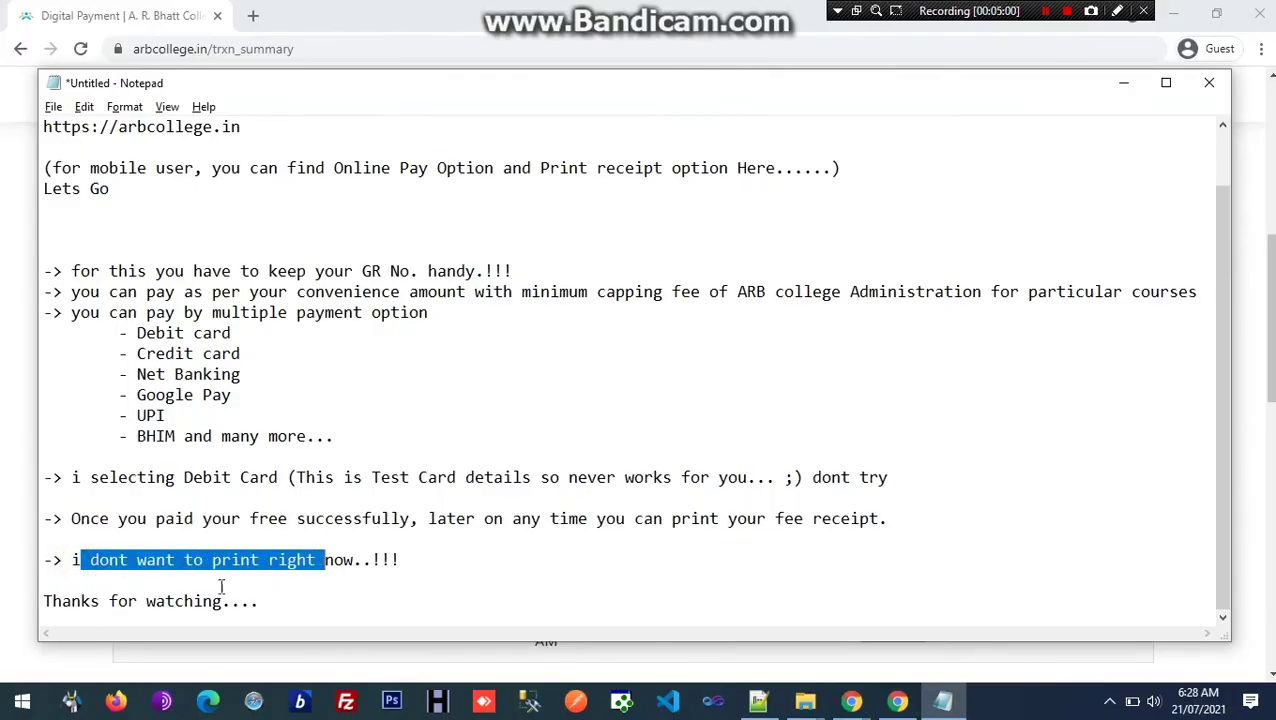
left_click_drag(52, 601, 272, 608)
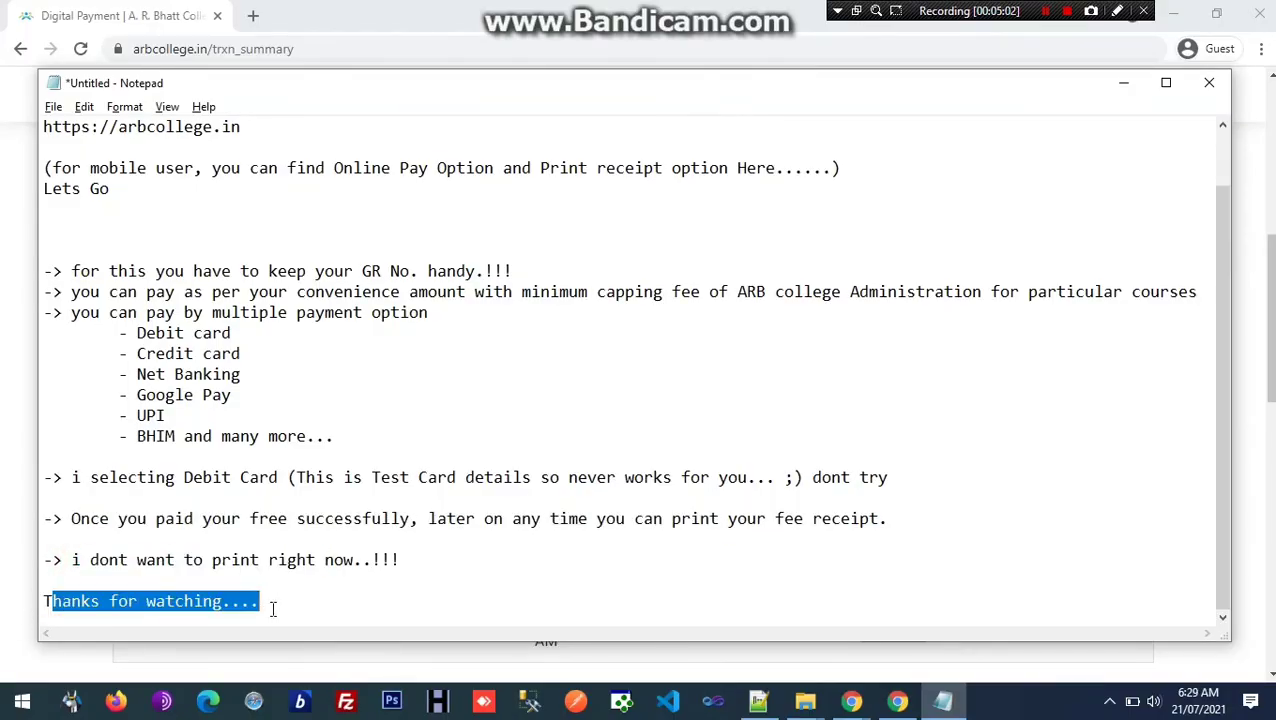